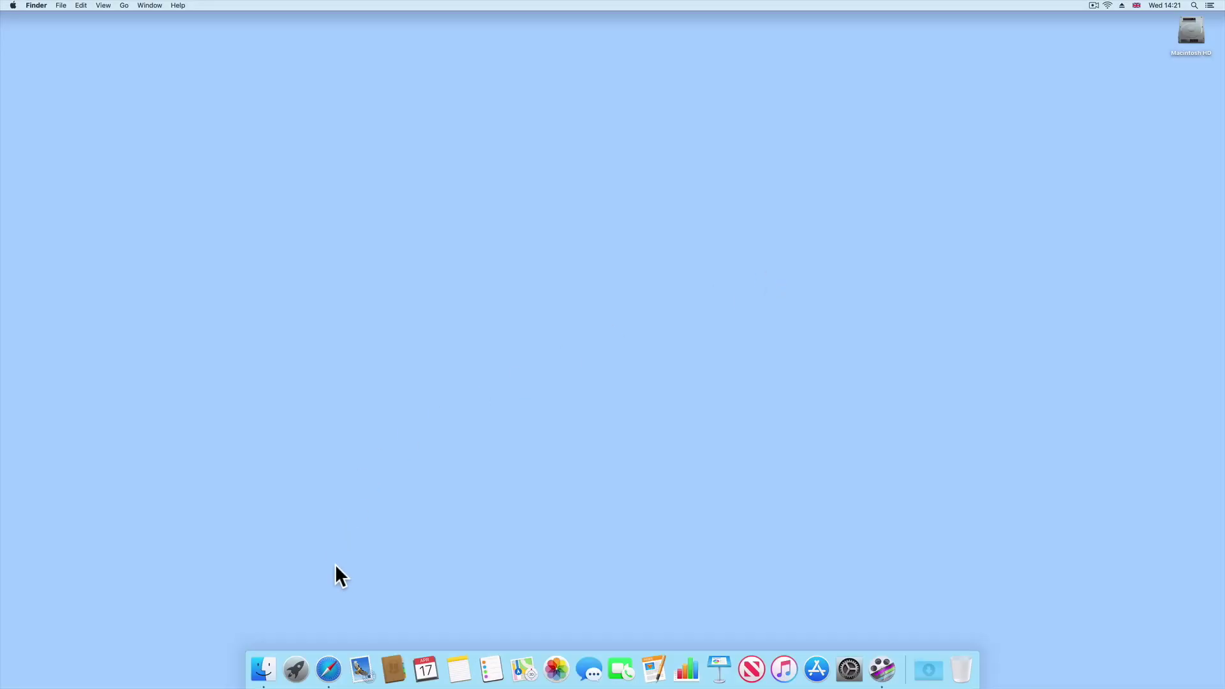
- Open Safari and load find.synology.com in Synology Web Assistant
click(328, 668)
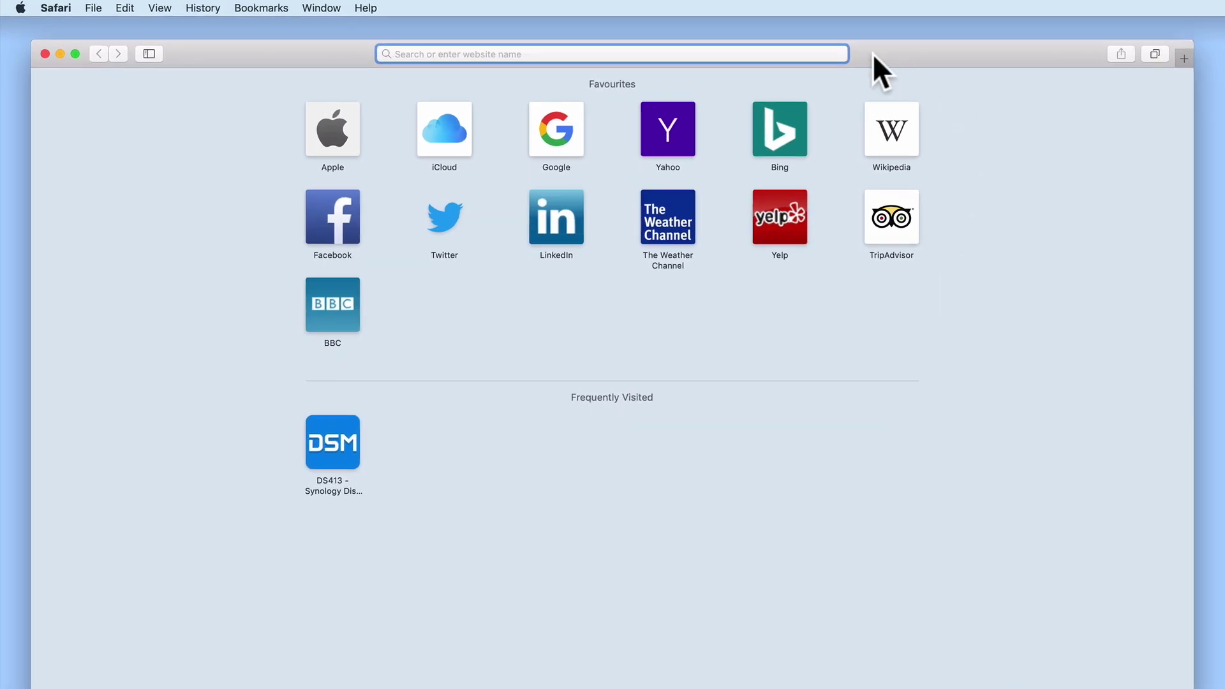
text(find)
key(Right)
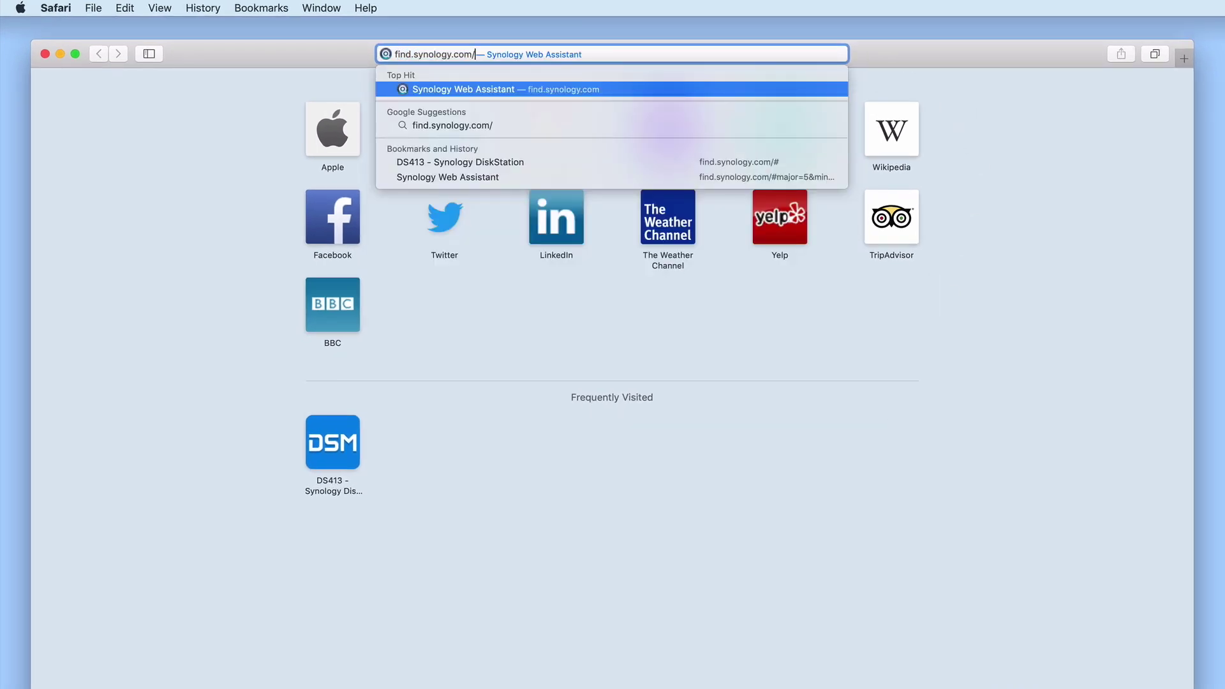
key(Return)
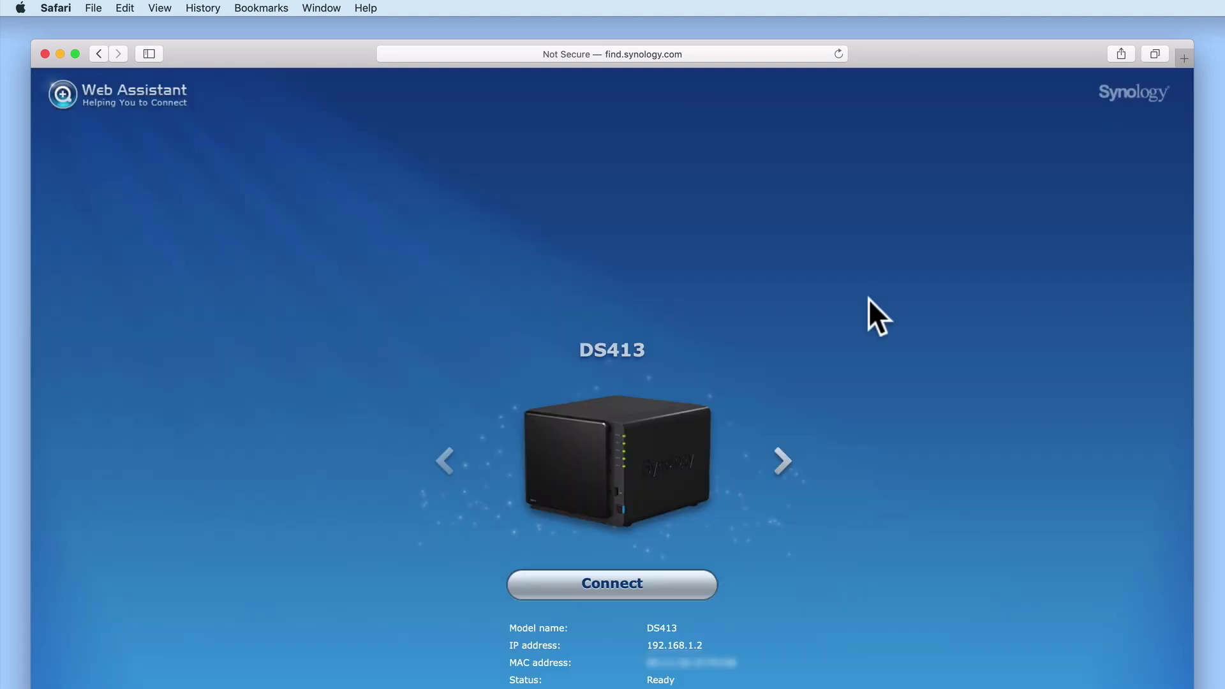
- Connect to the DS413 NAS and sign in with the admin username and password
click(668, 581)
text(administrator)
key(Tab)
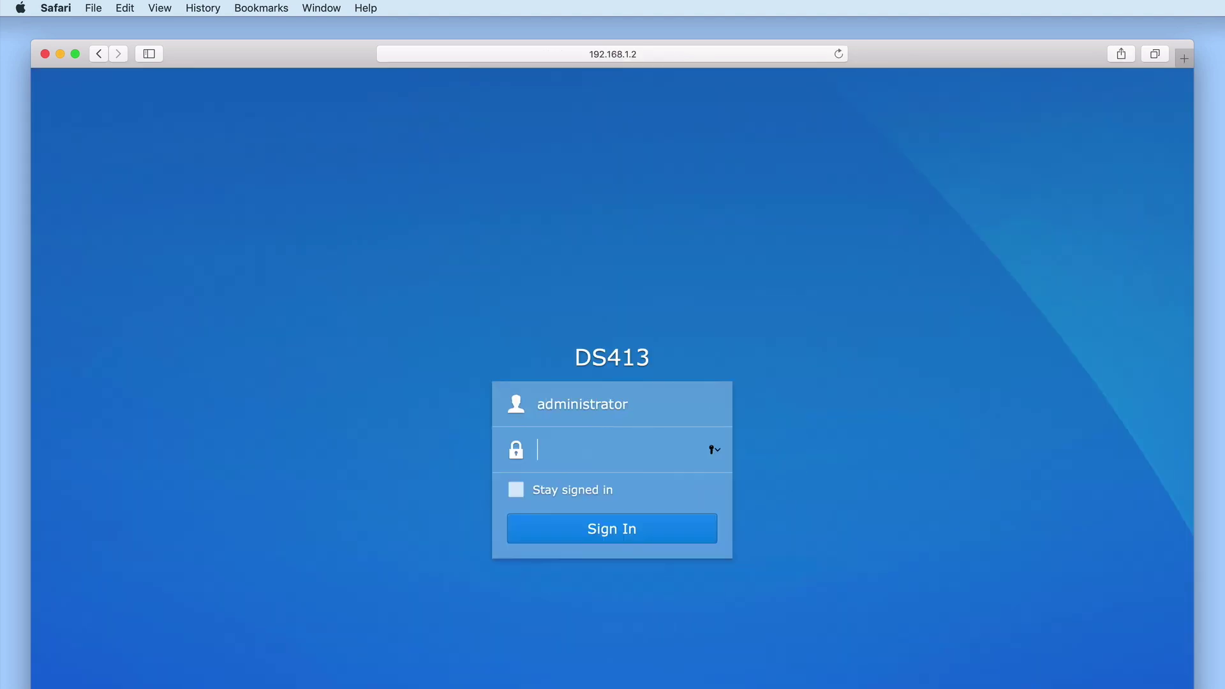
text(*********)
key(Return)
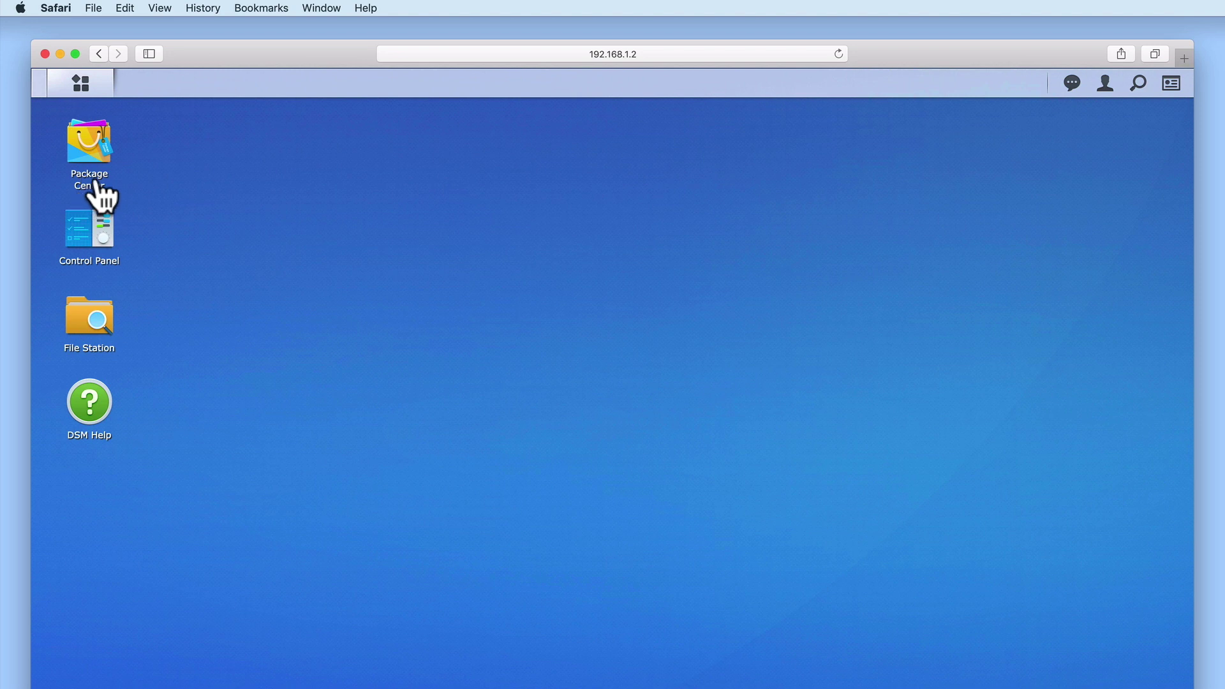
- Open Package Center and filter the package list to the Backup category
click(93, 167)
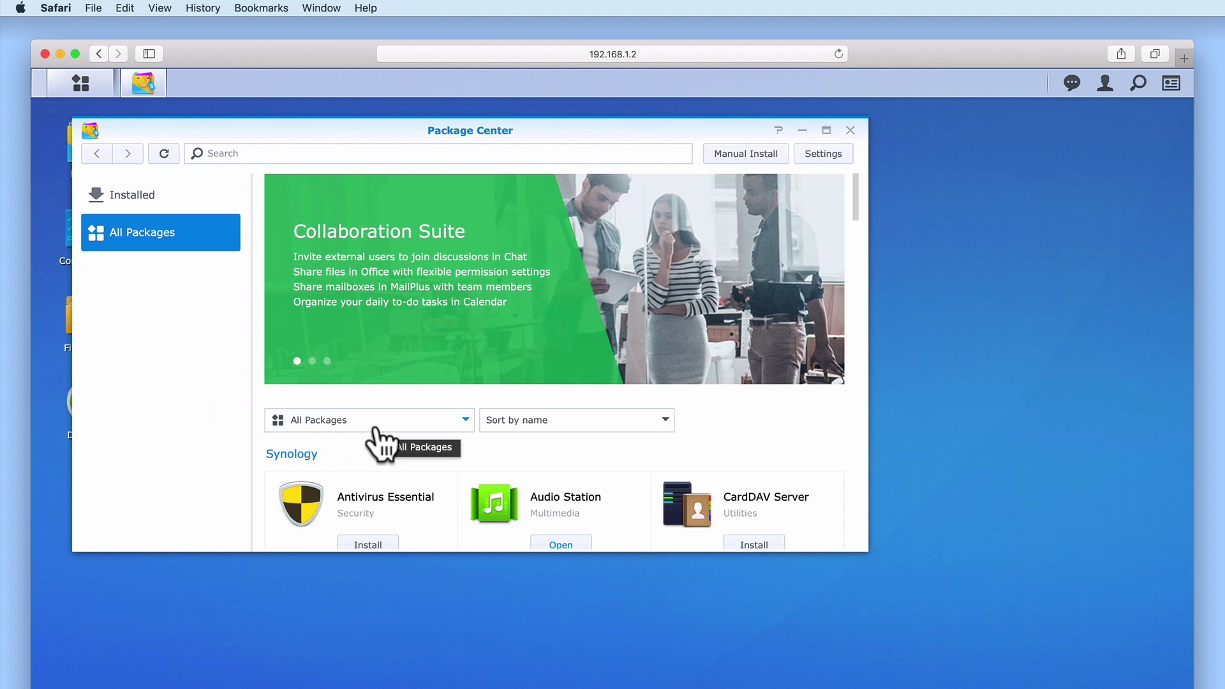
click(465, 421)
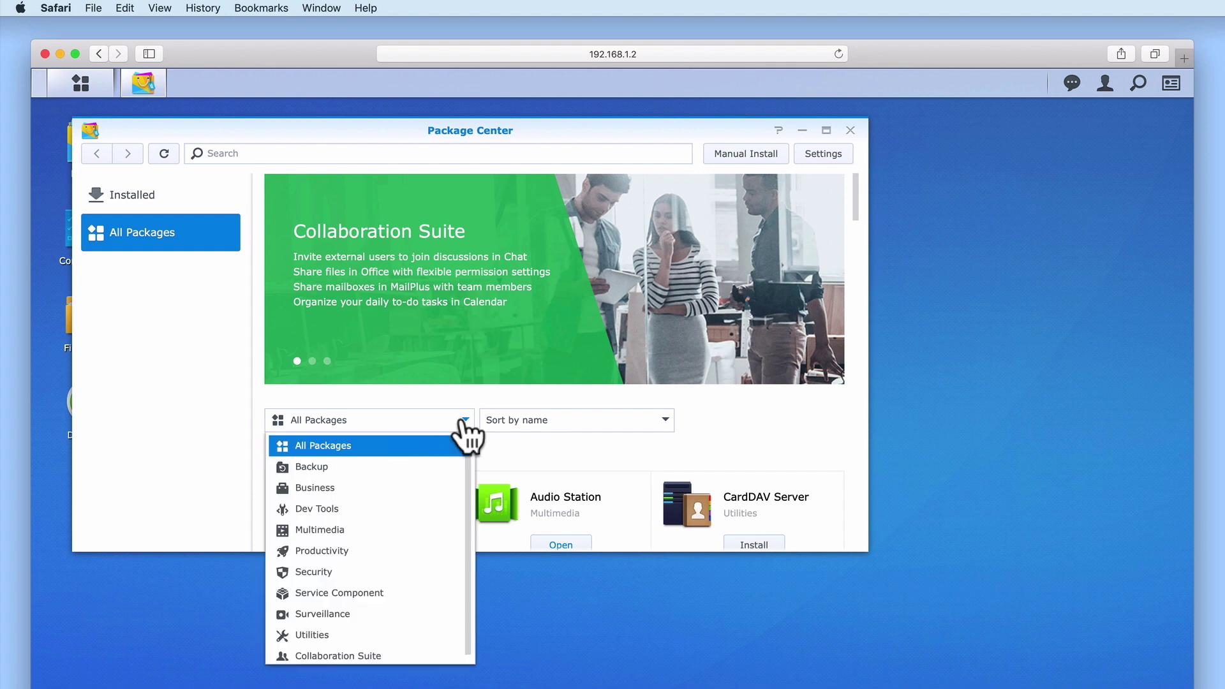
click(442, 469)
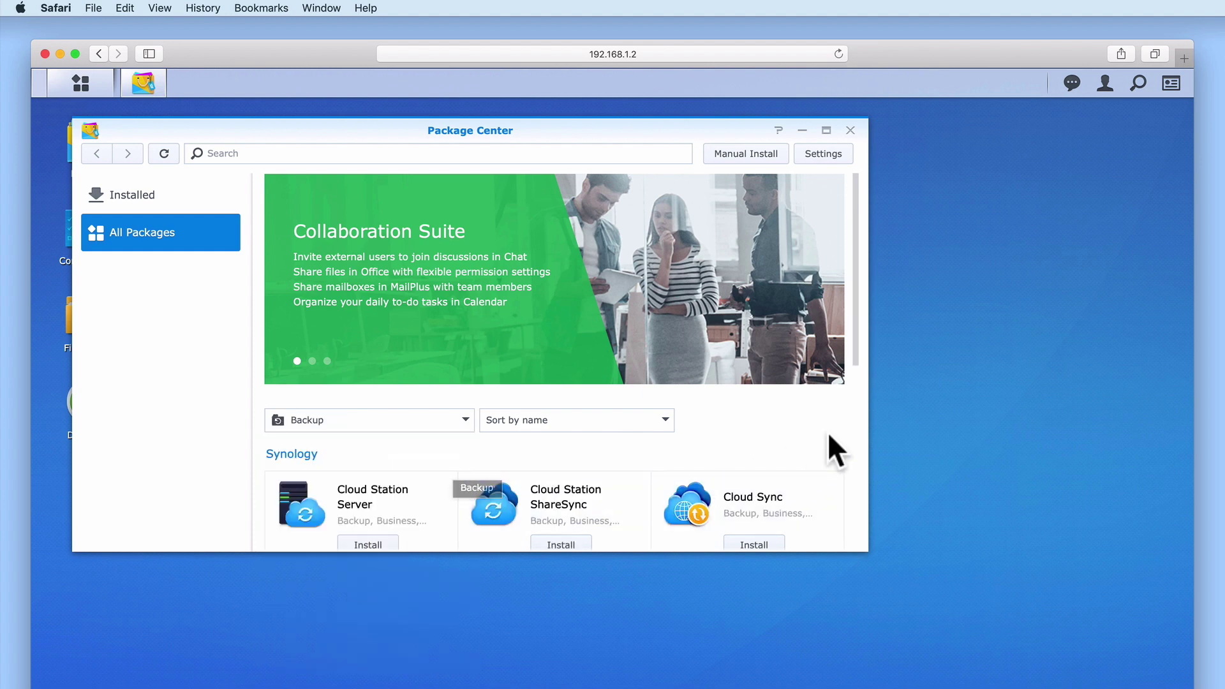
drag(856, 351, 869, 479)
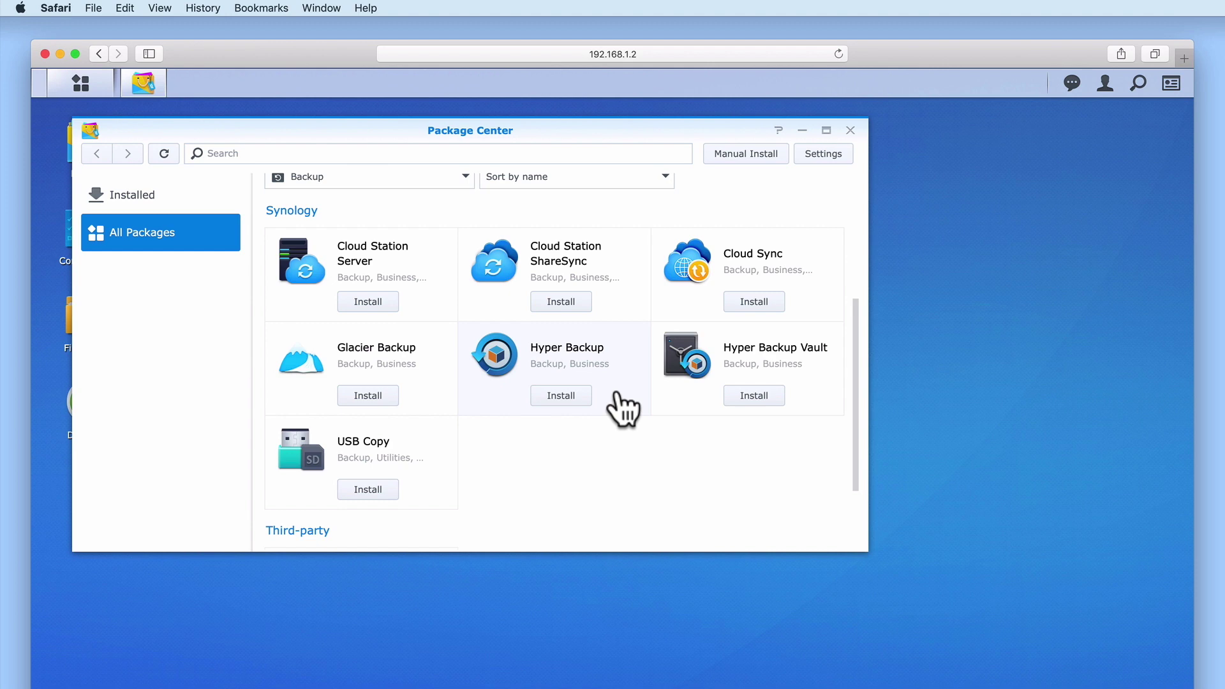
- Search packages for 'hyper backup' and start installing Hyper Backup
click(227, 153)
text(hy)
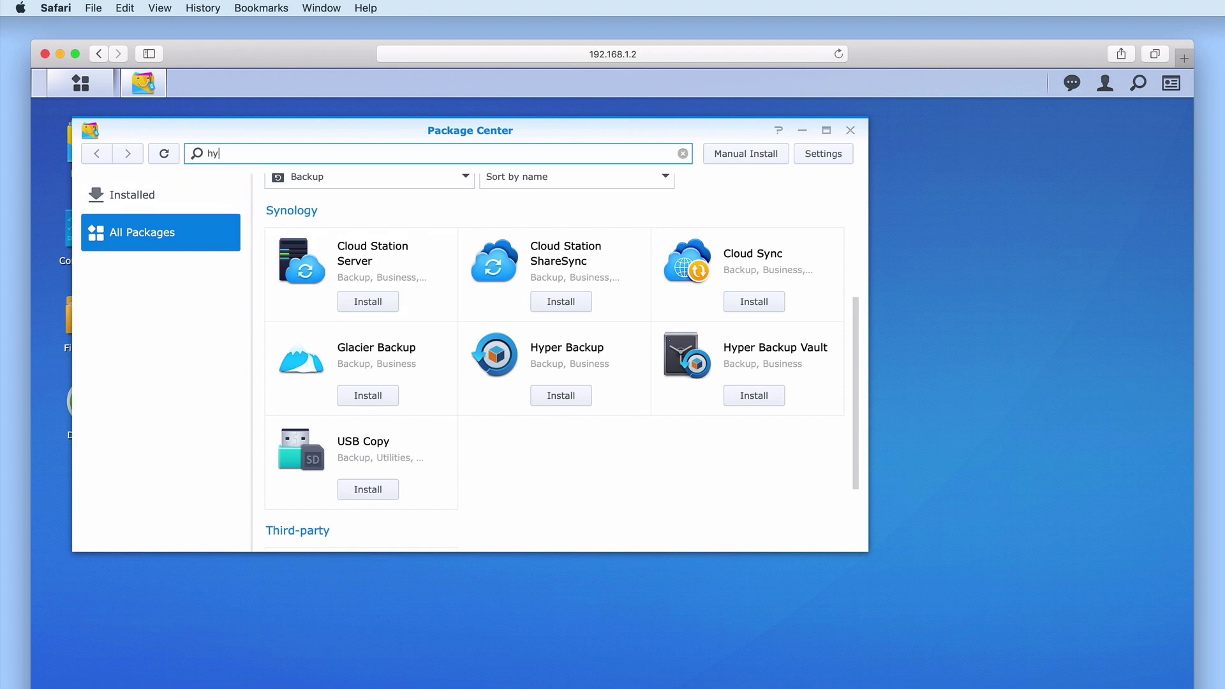
text(per backup)
key(Return)
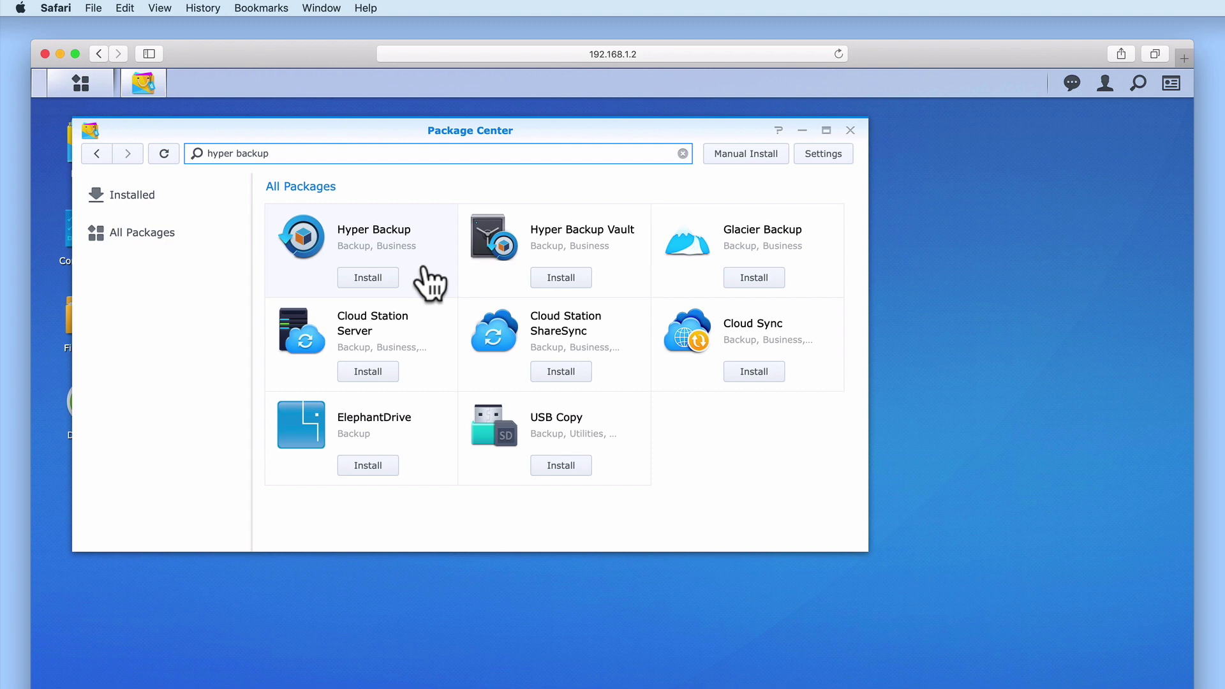
click(369, 284)
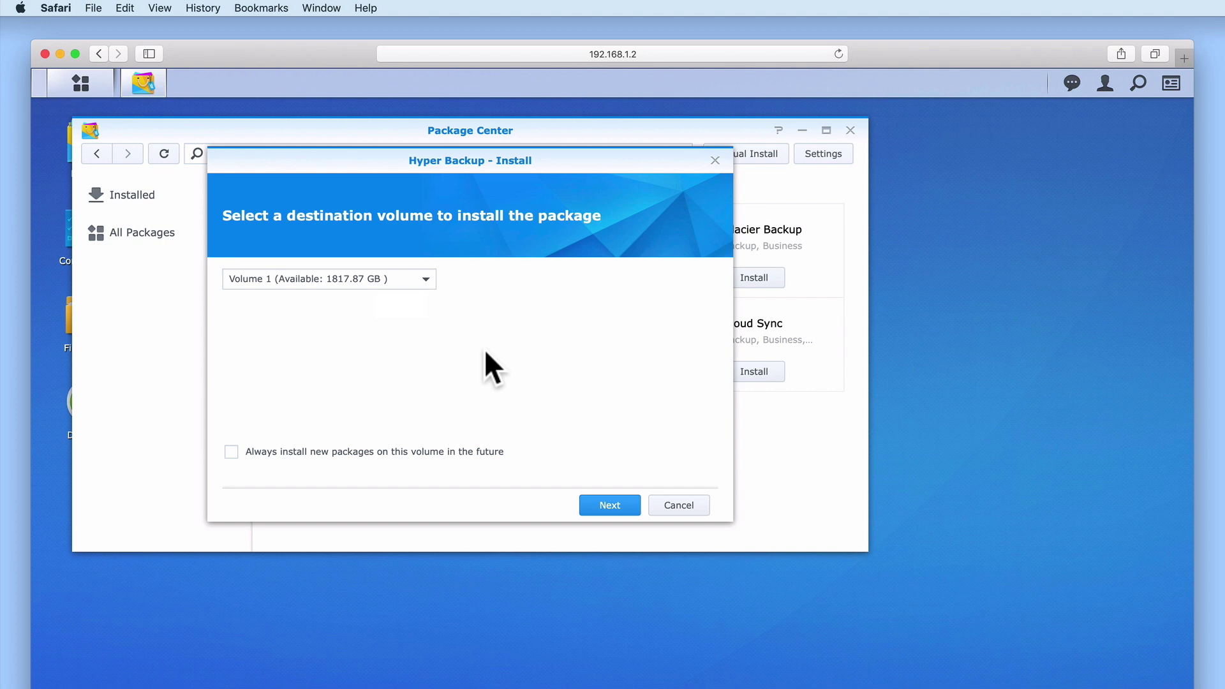
- Install Hyper Backup on Volume 1 and confirm with Apply
click(425, 279)
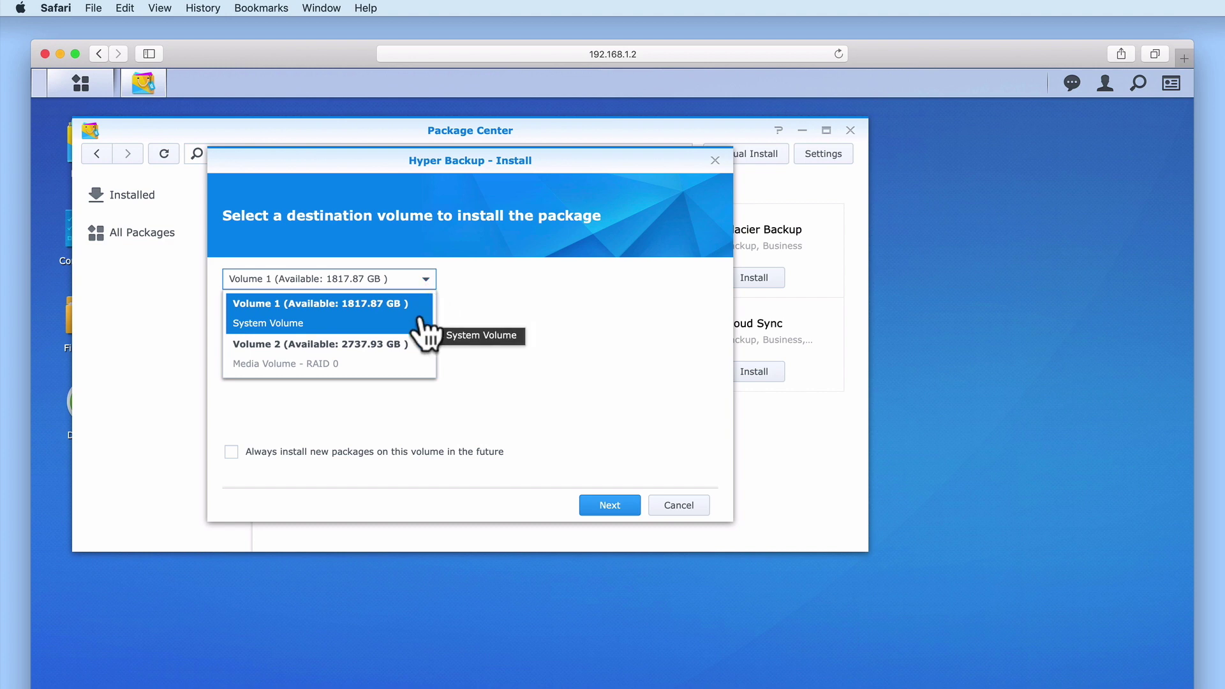
click(419, 318)
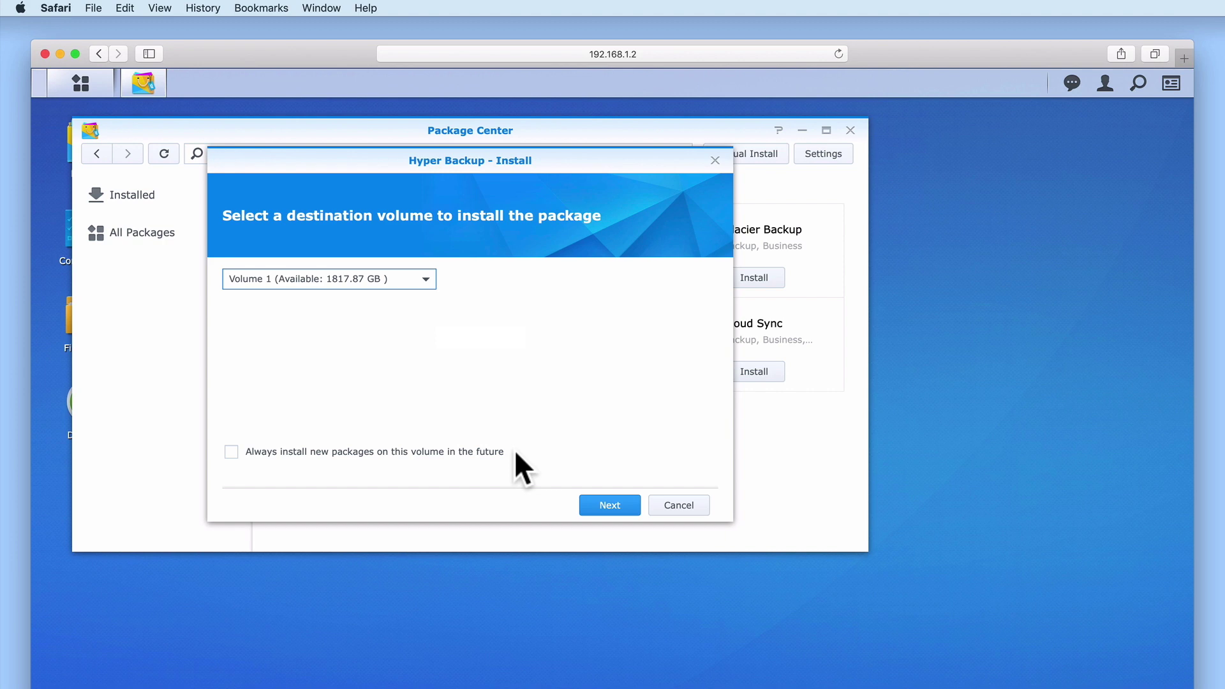
click(610, 503)
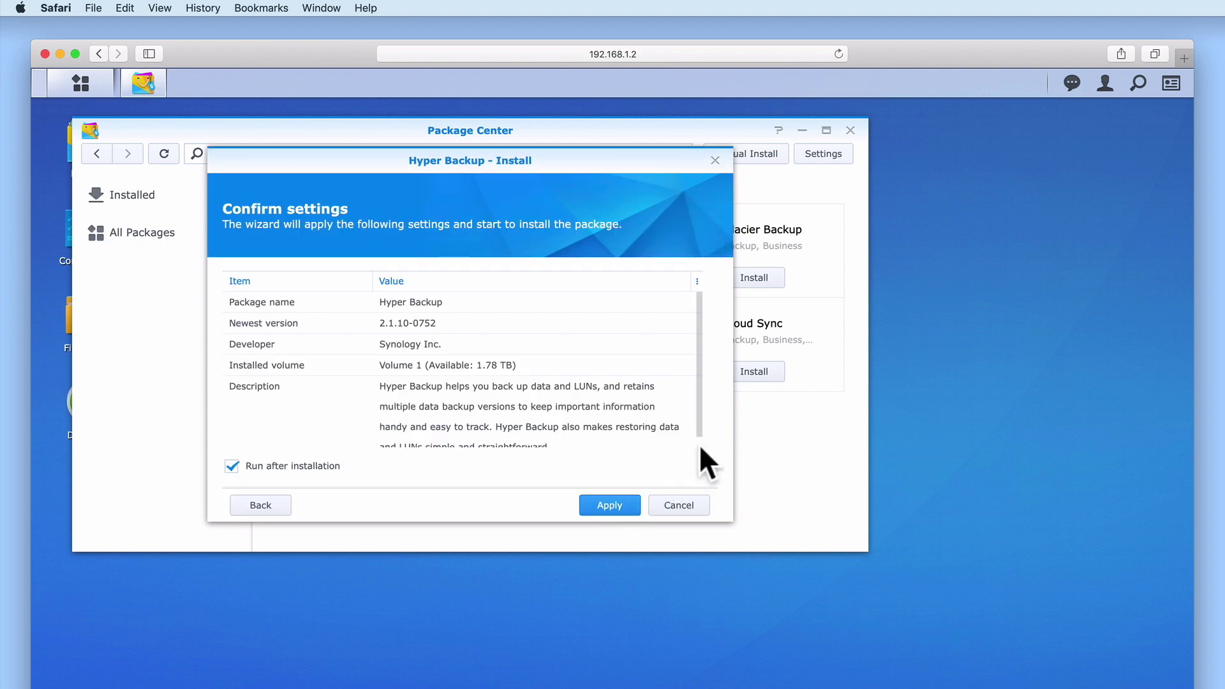
scroll(697, 434, down, 2)
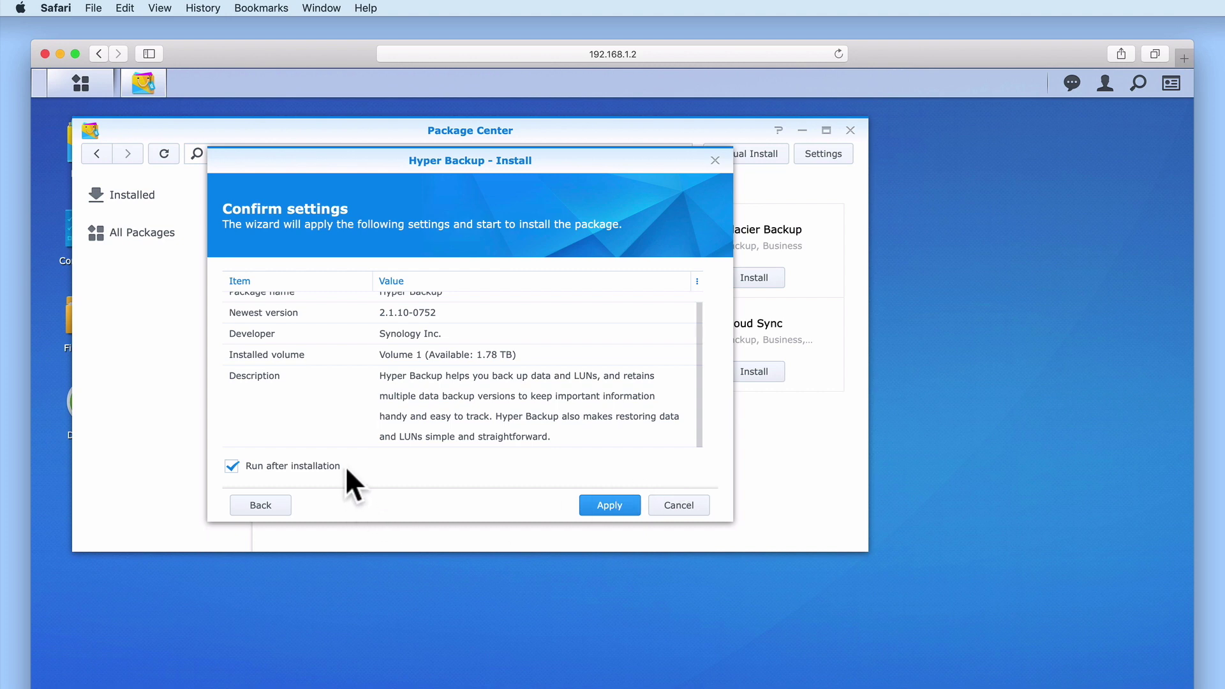
click(603, 505)
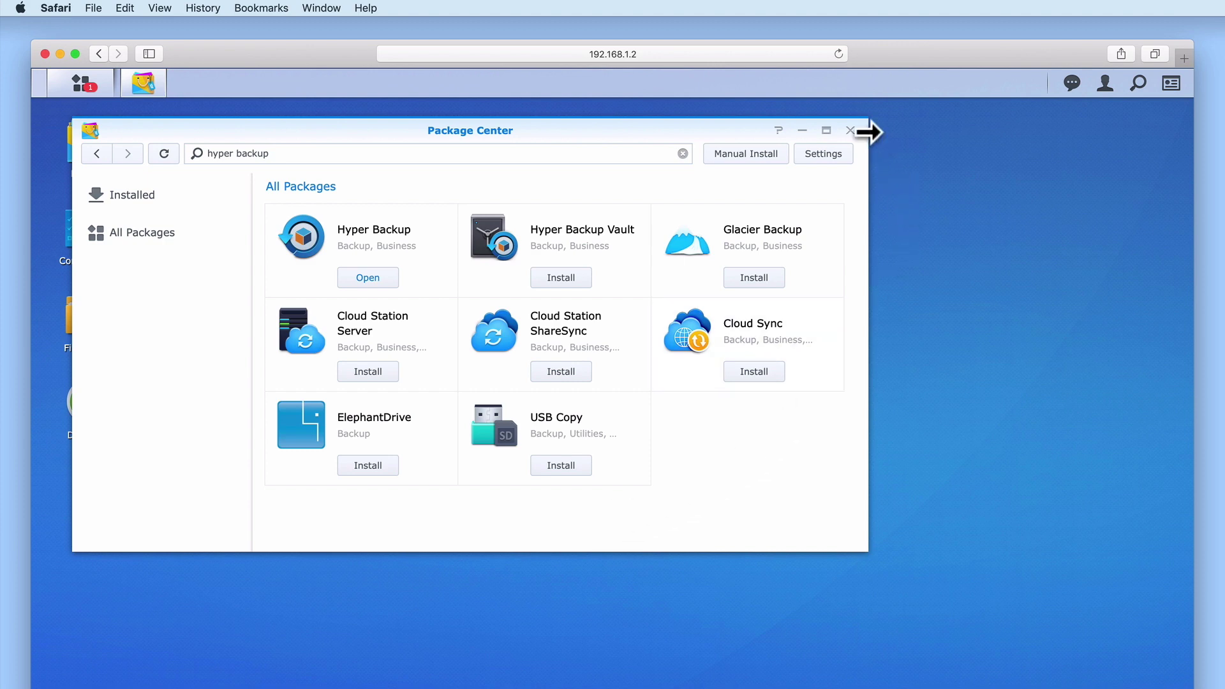
- Close Package Center, confirm the USB disk is Normal under External Devices, and show the Main Menu
click(850, 131)
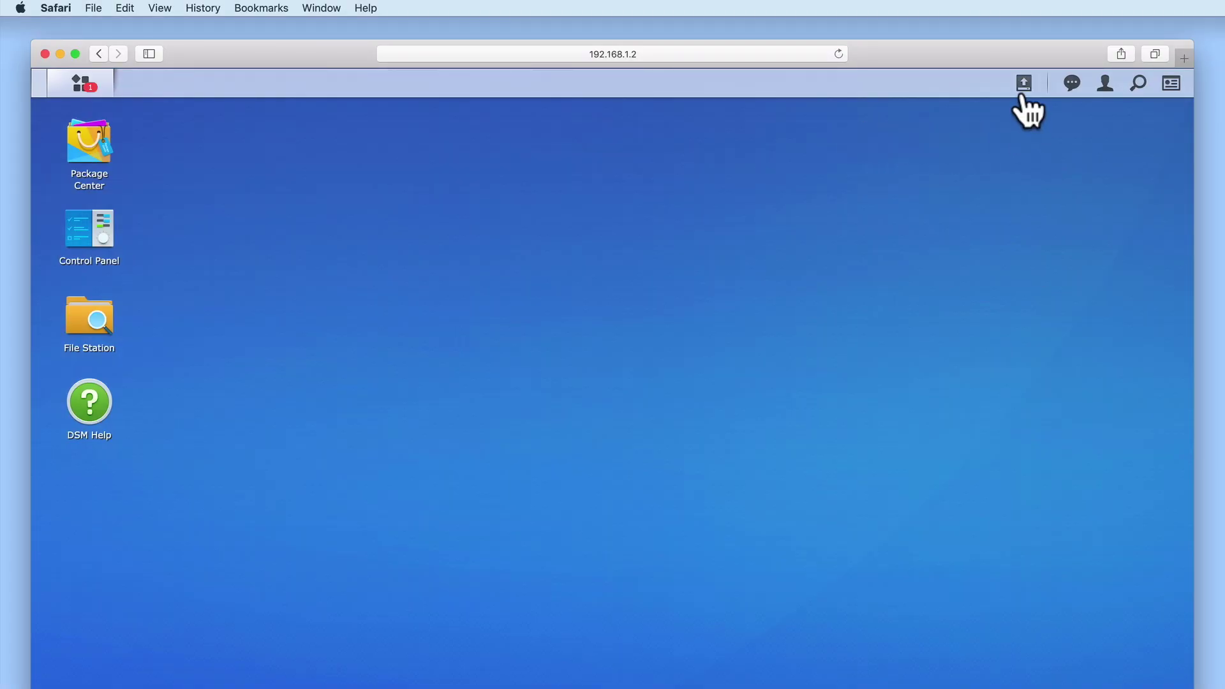
click(1023, 84)
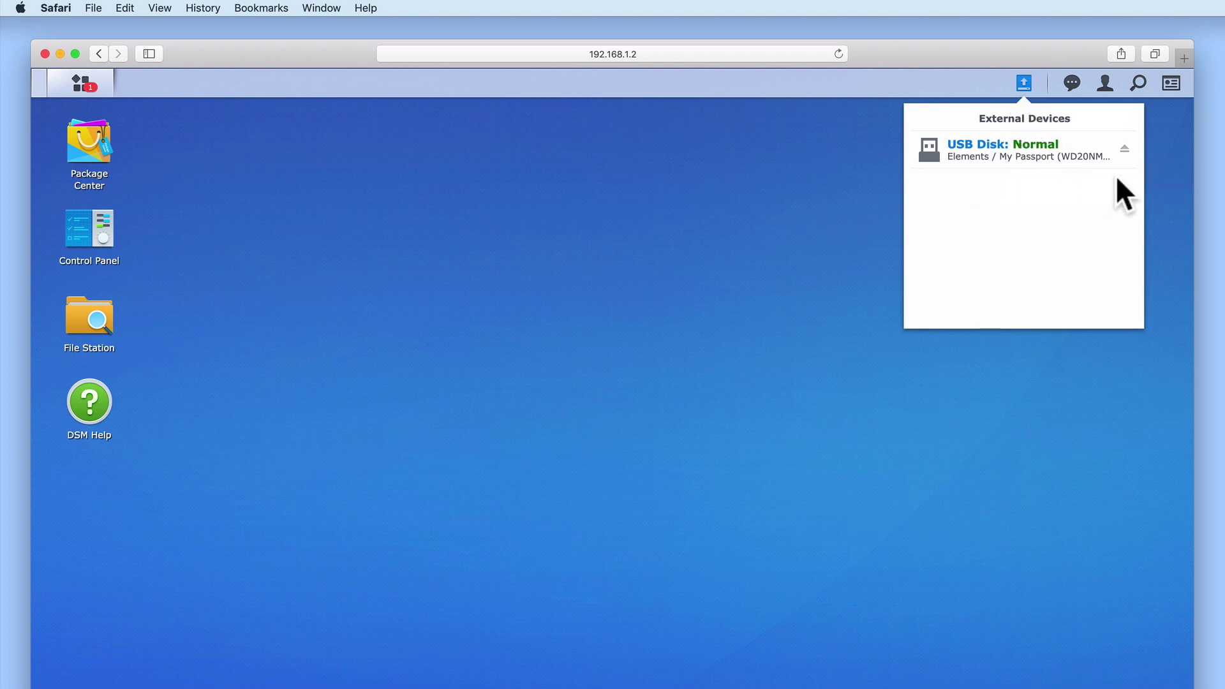
click(1152, 169)
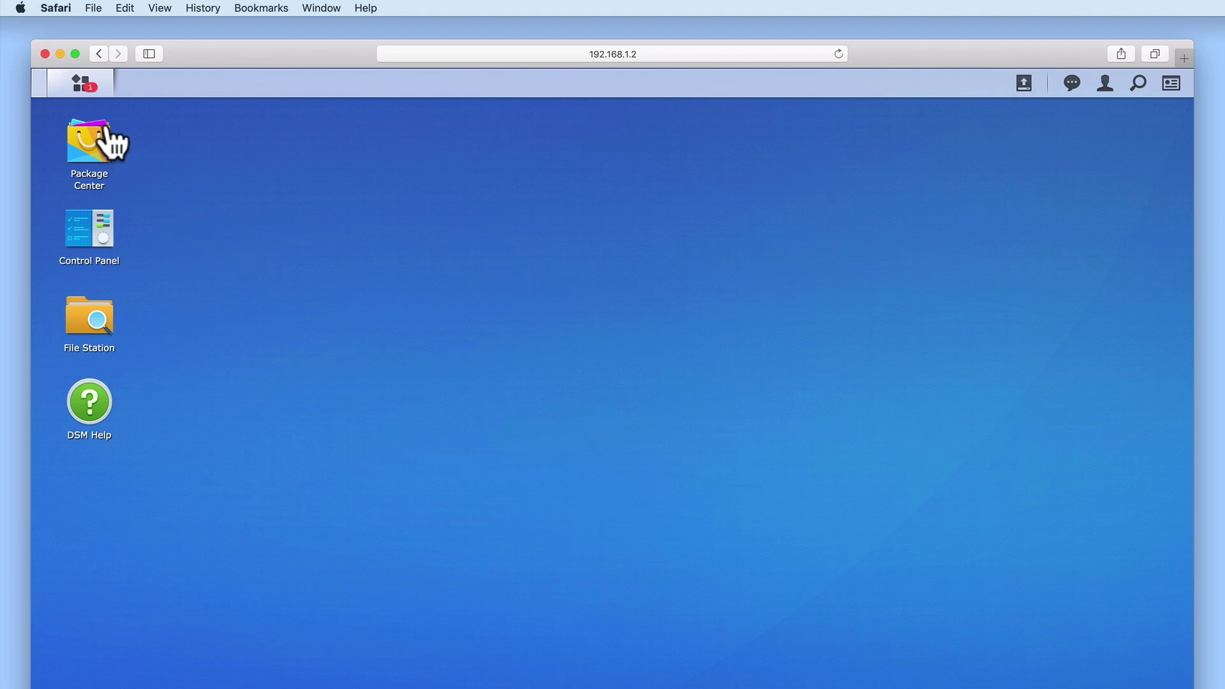
click(83, 84)
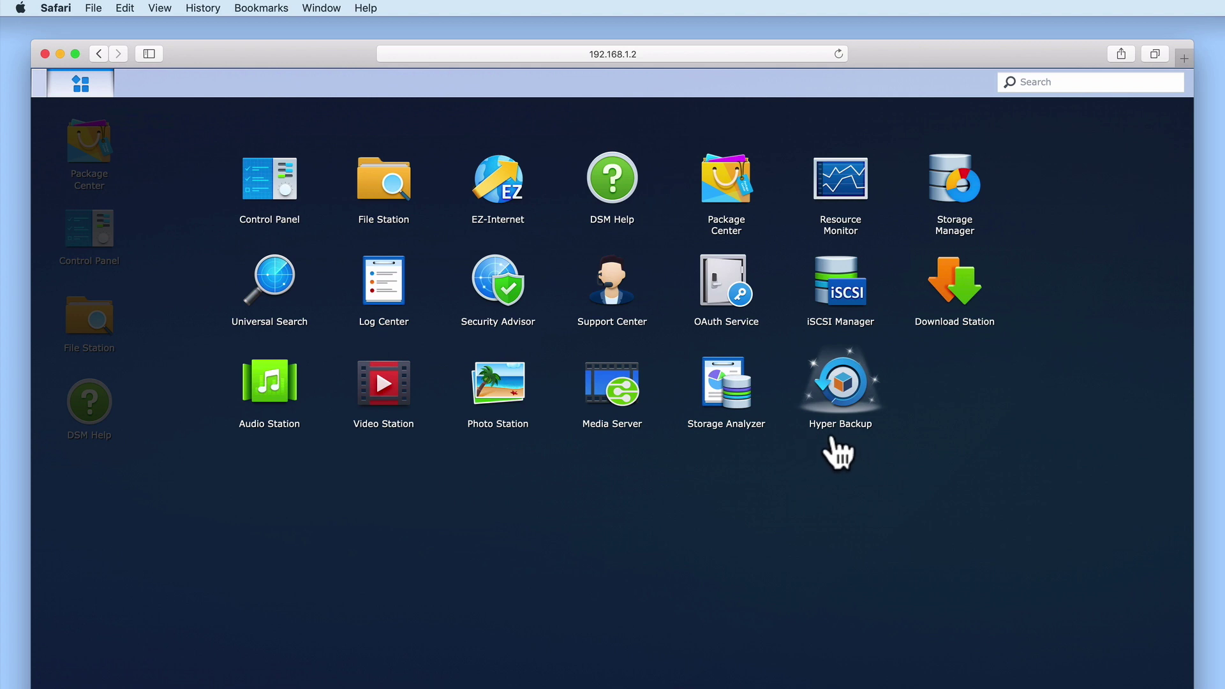
- Launch Hyper Backup and choose Local folder & USB as the backup destination type
click(836, 391)
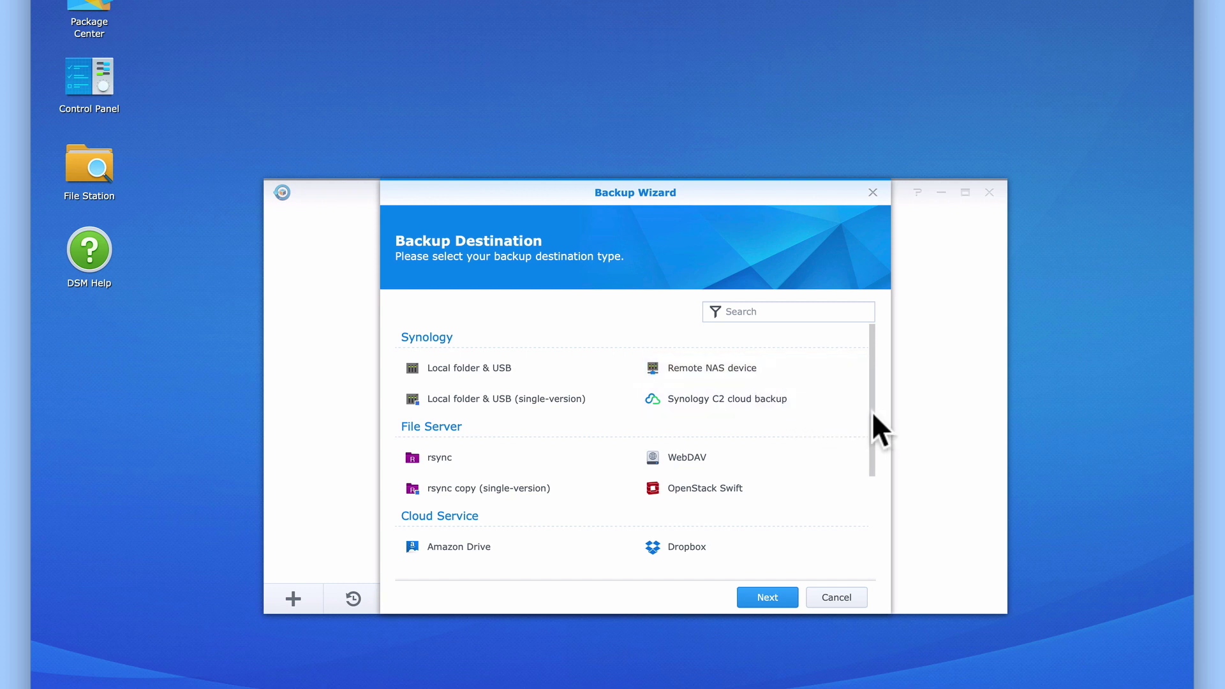
drag(871, 415, 872, 455)
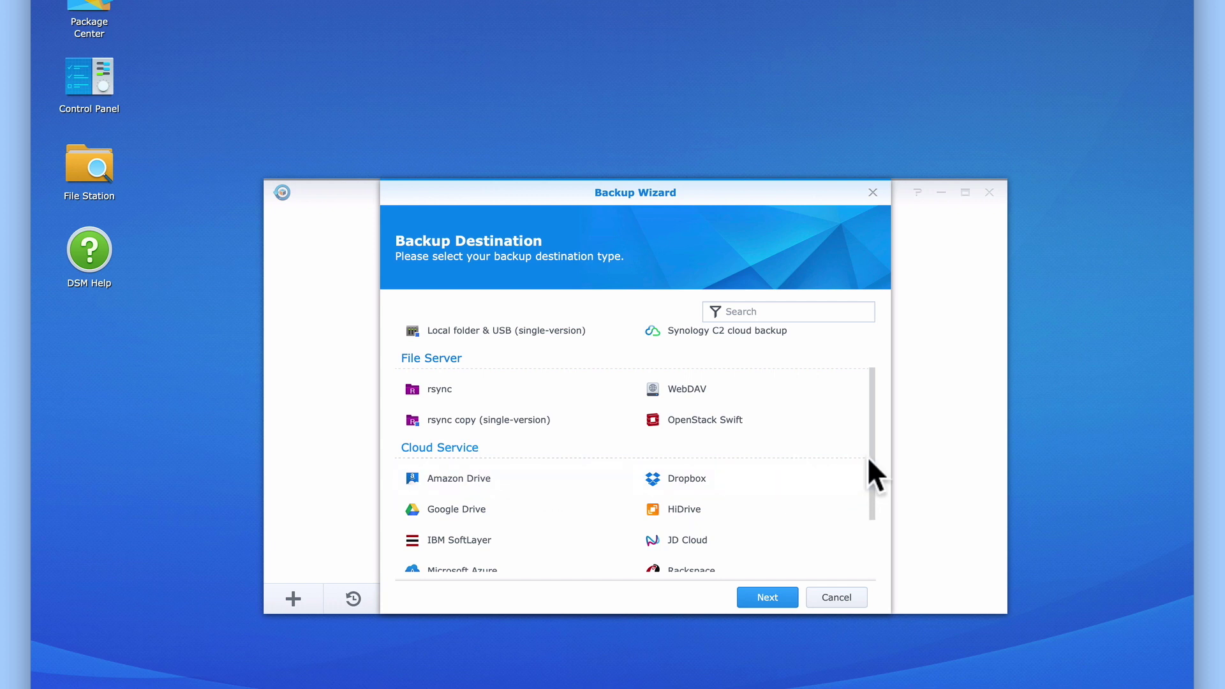
drag(869, 451, 871, 386)
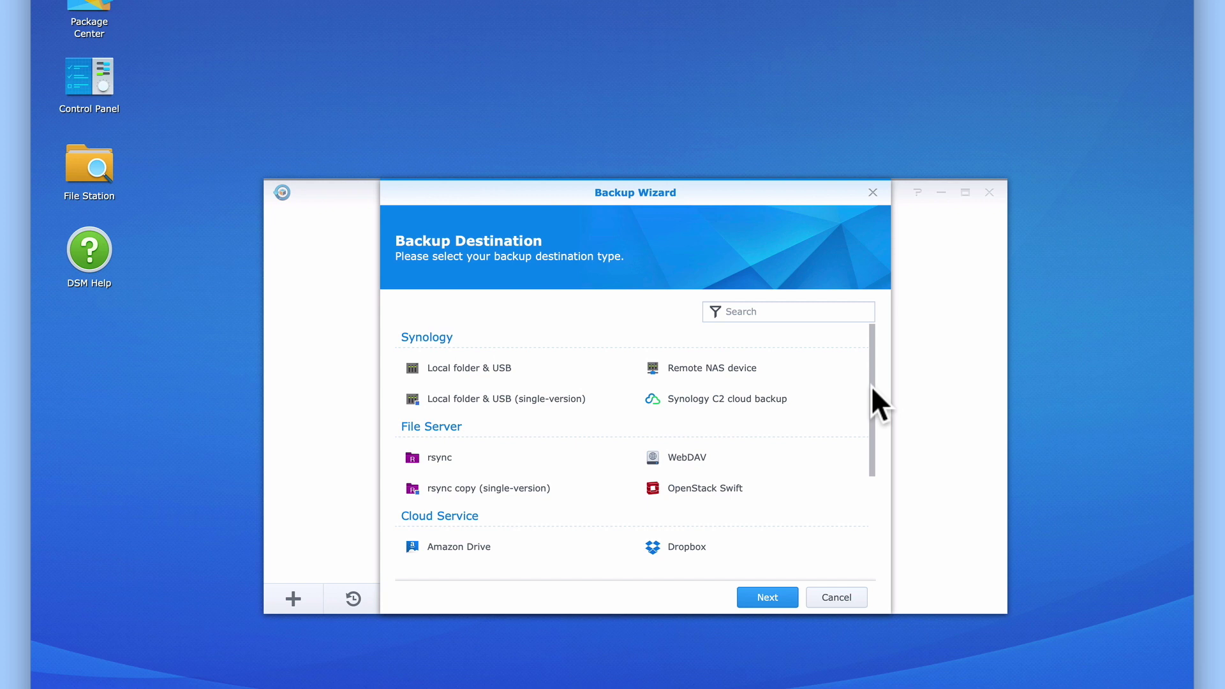
click(496, 375)
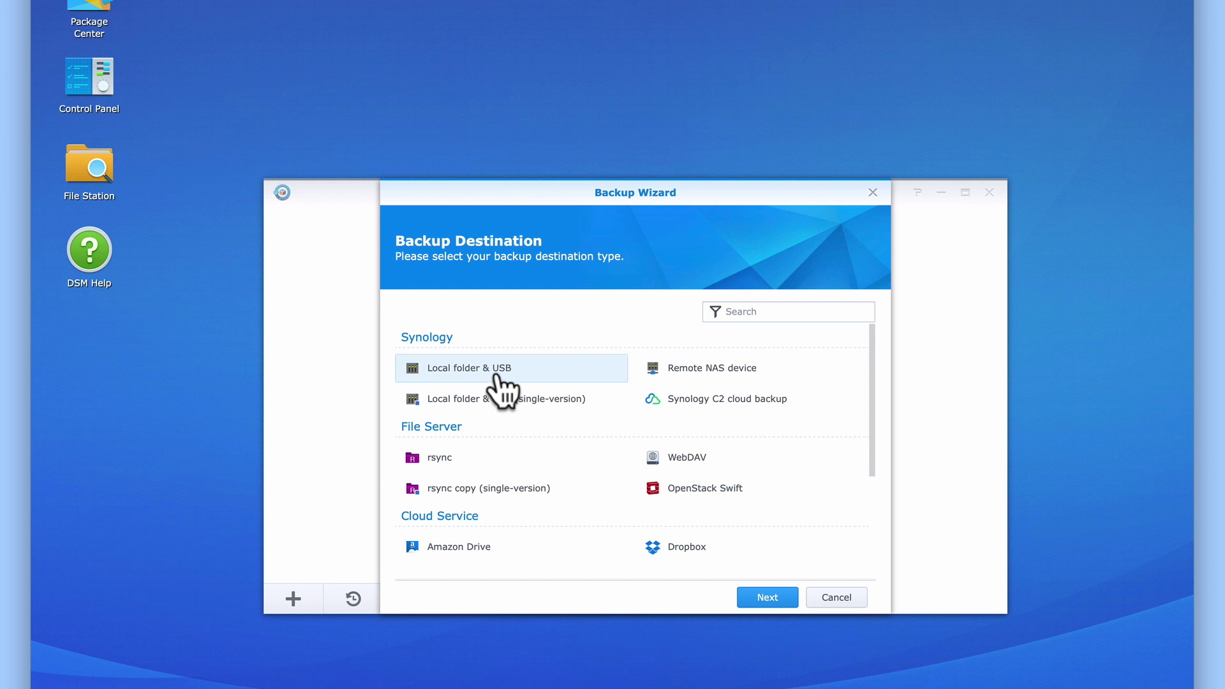
click(768, 597)
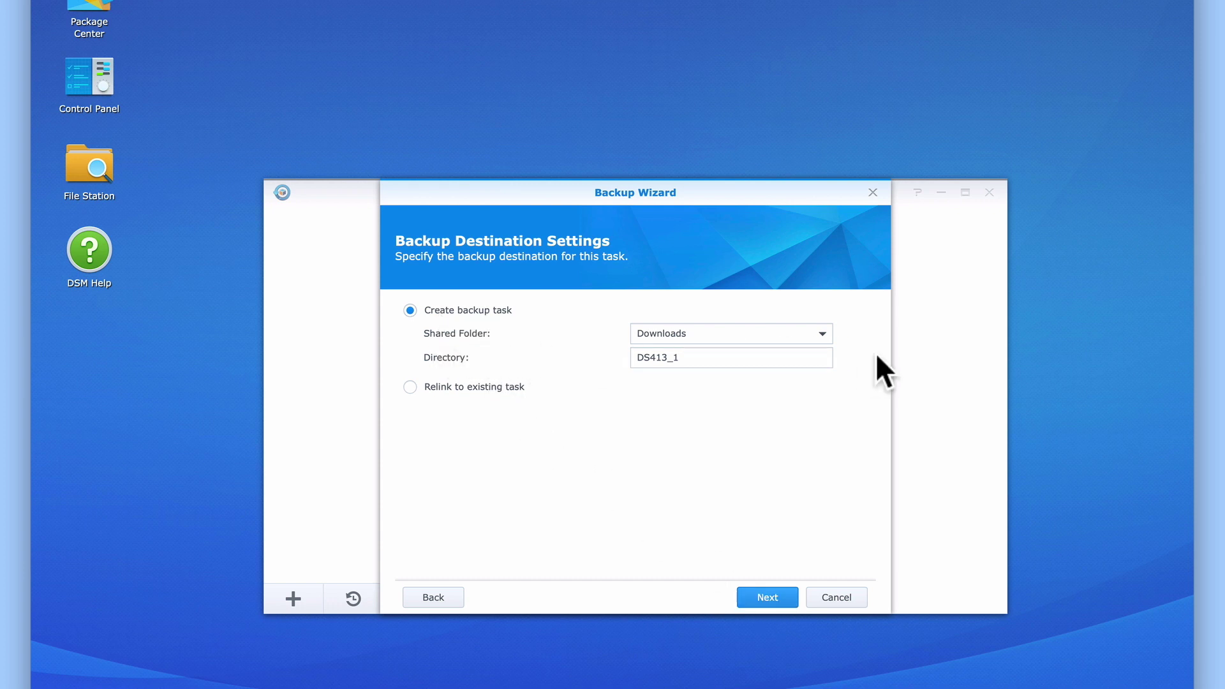
- Set the destination to shared folder usbshare1 with directory 'Synology NAS Backup'
click(822, 333)
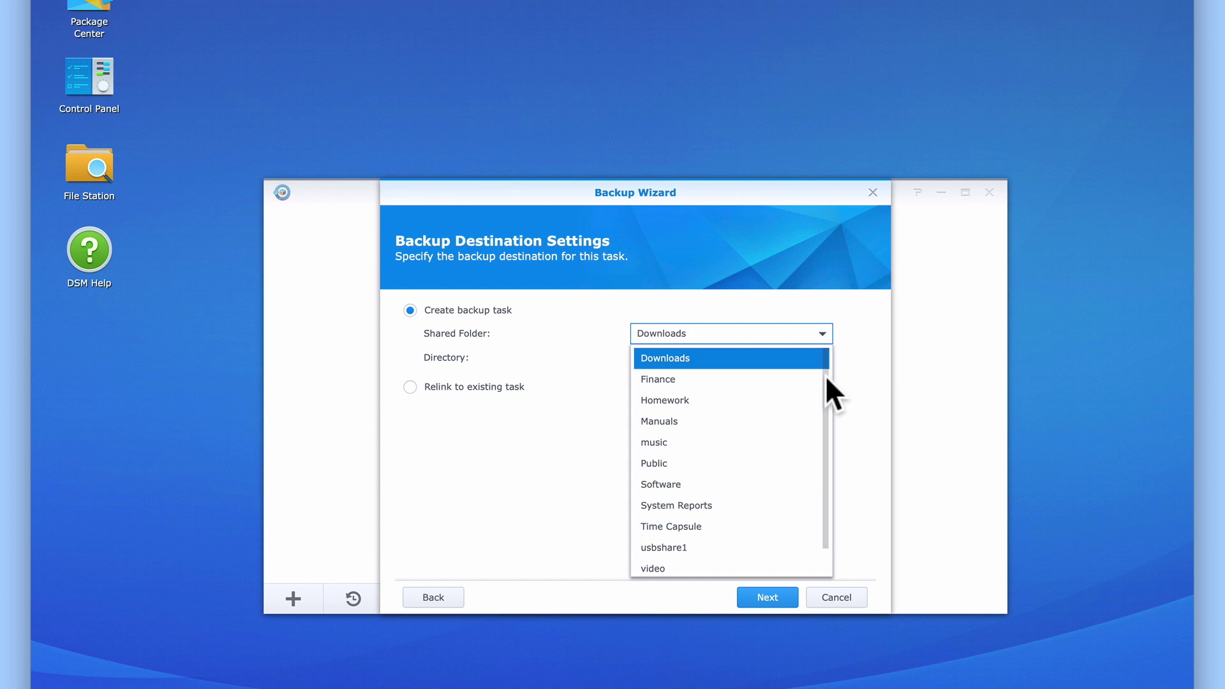
drag(825, 375, 826, 418)
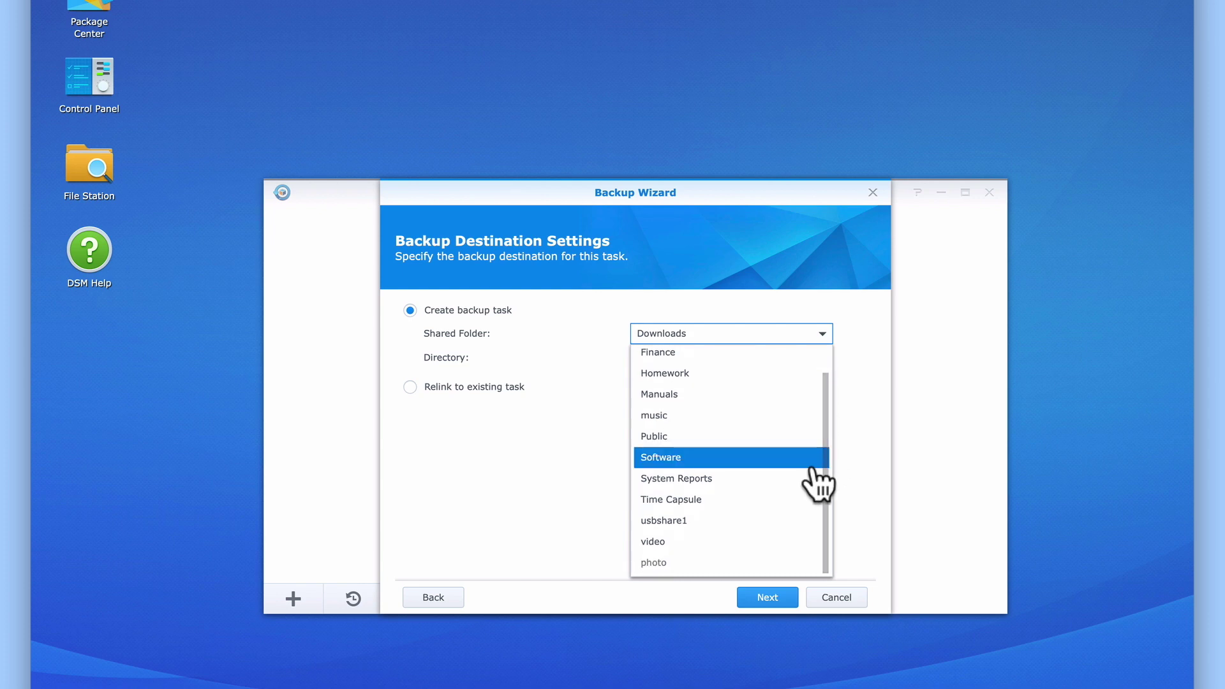
click(682, 522)
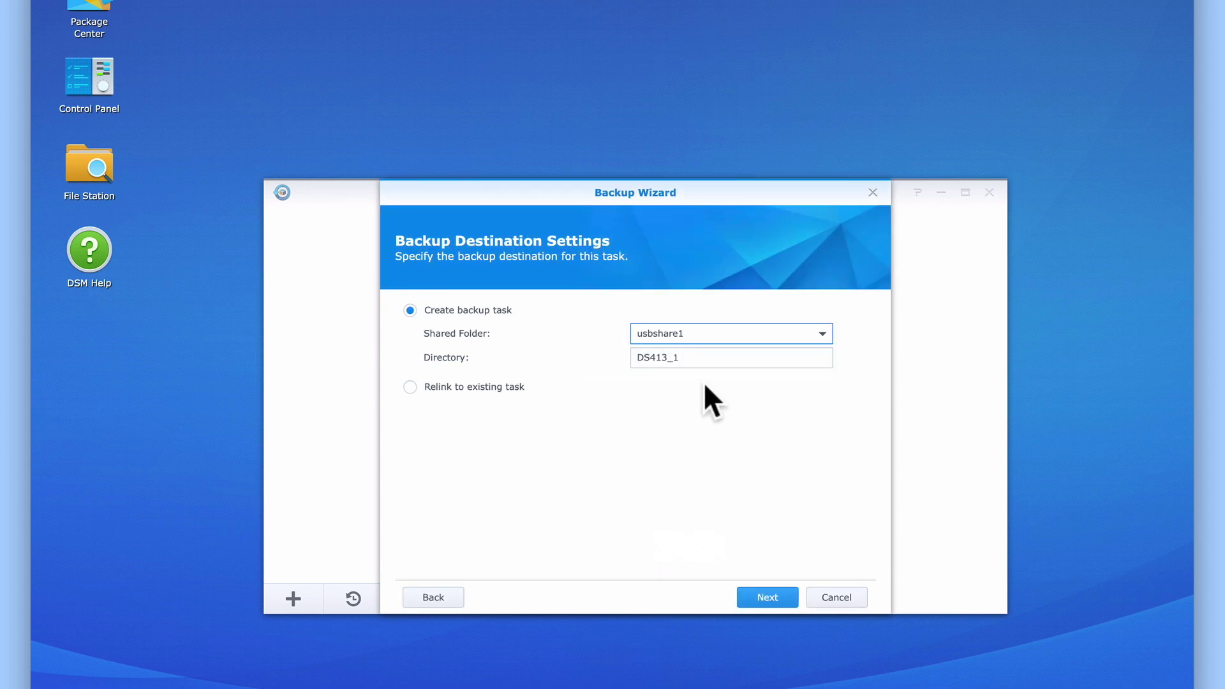
click(724, 359)
drag(700, 358, 626, 356)
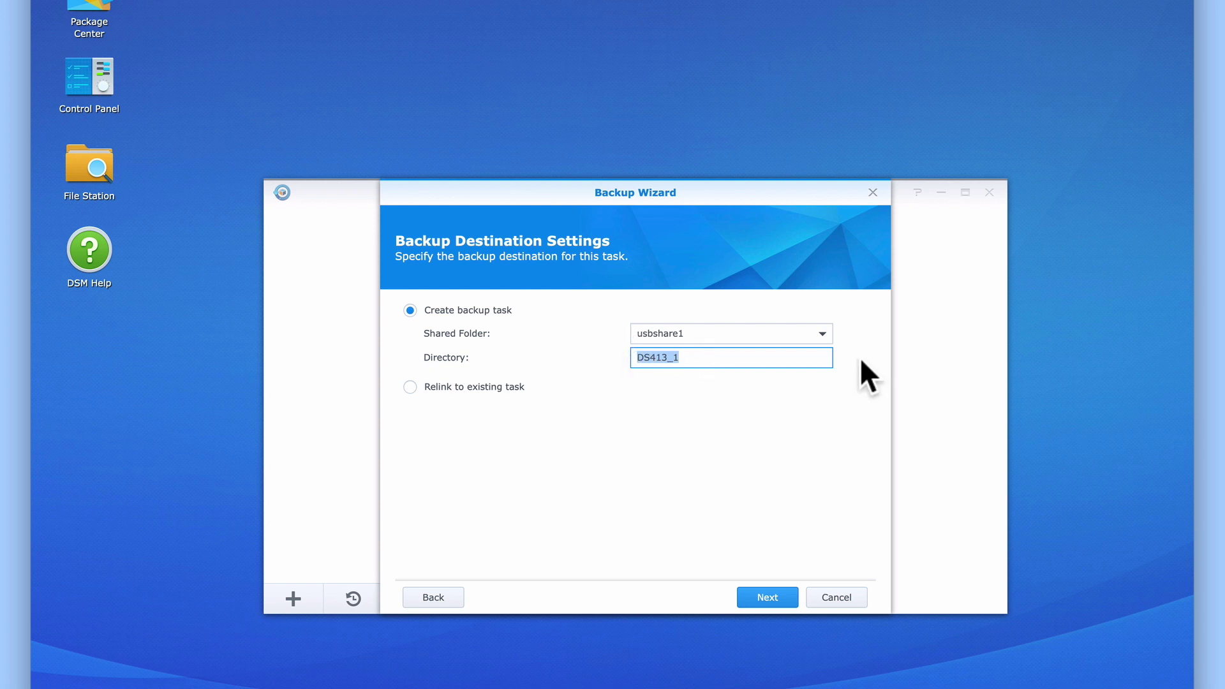
text(Synology NAS Backup)
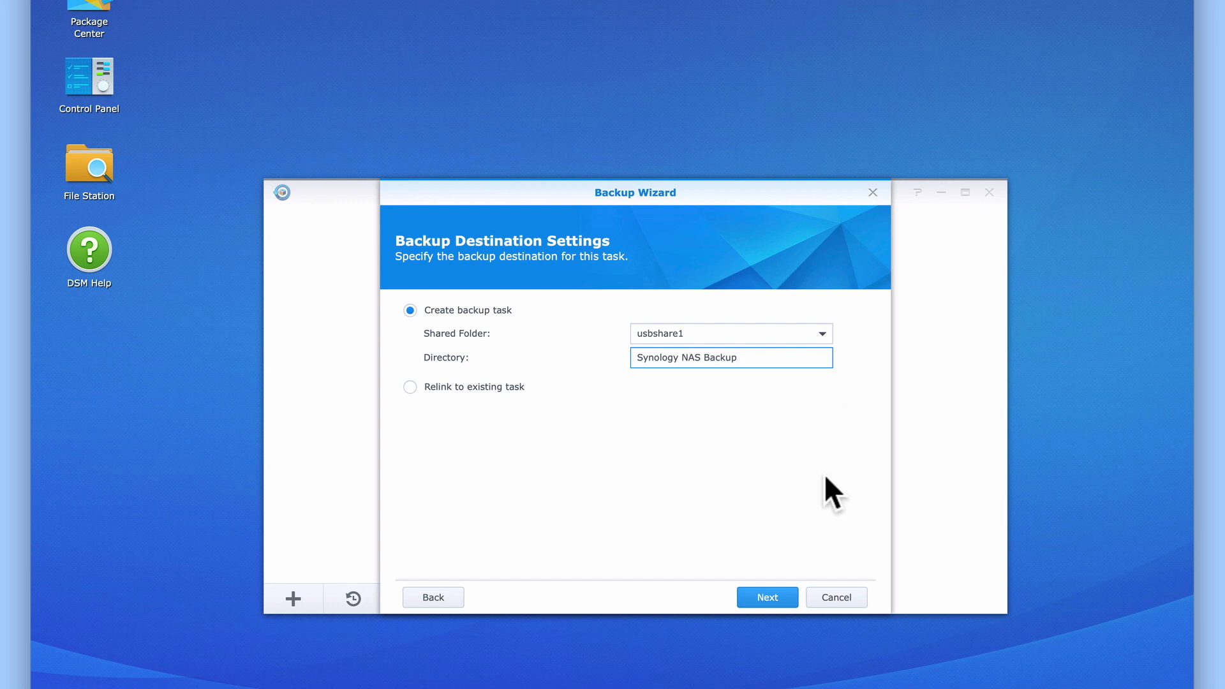
click(784, 599)
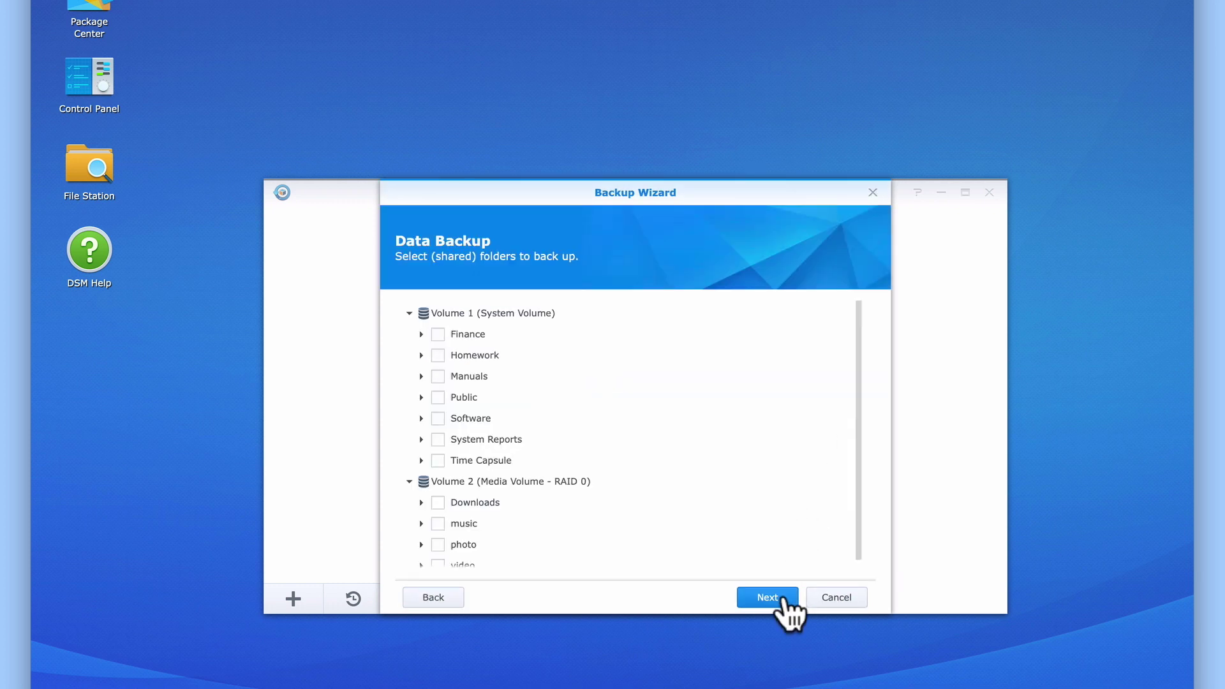
- Tick Finance, Homework, Manuals, Public, Software, Time Capsule, Downloads, music, photo and video for backup
click(438, 334)
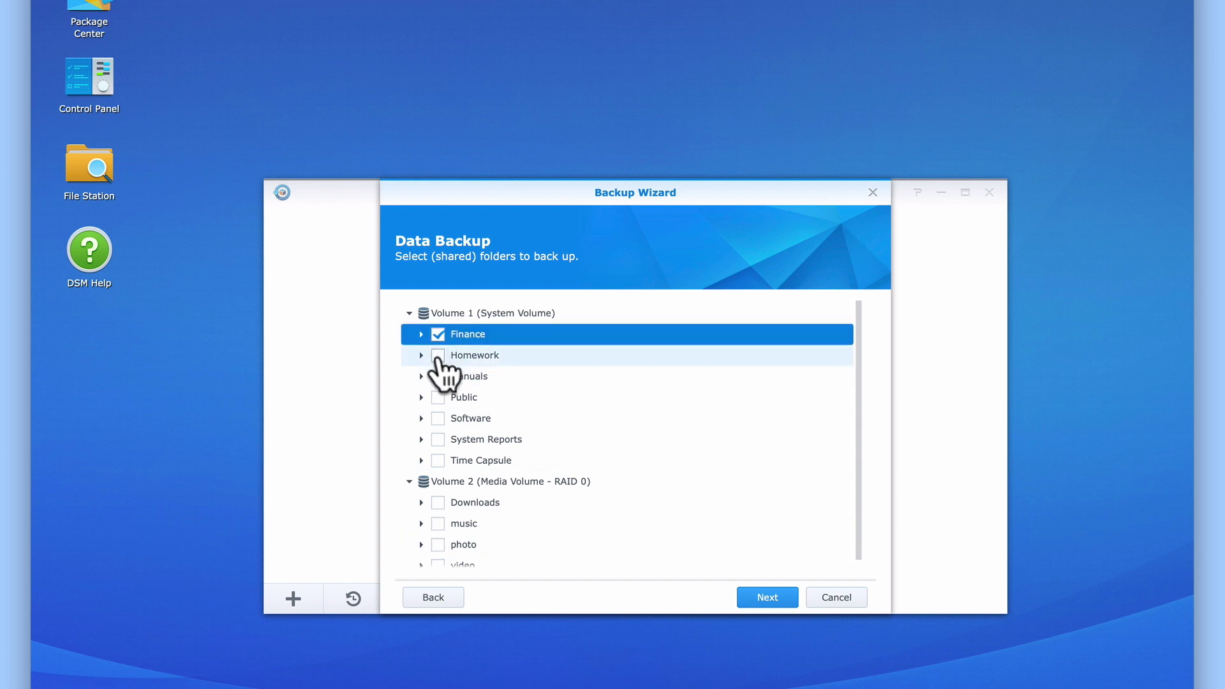
click(438, 355)
click(437, 376)
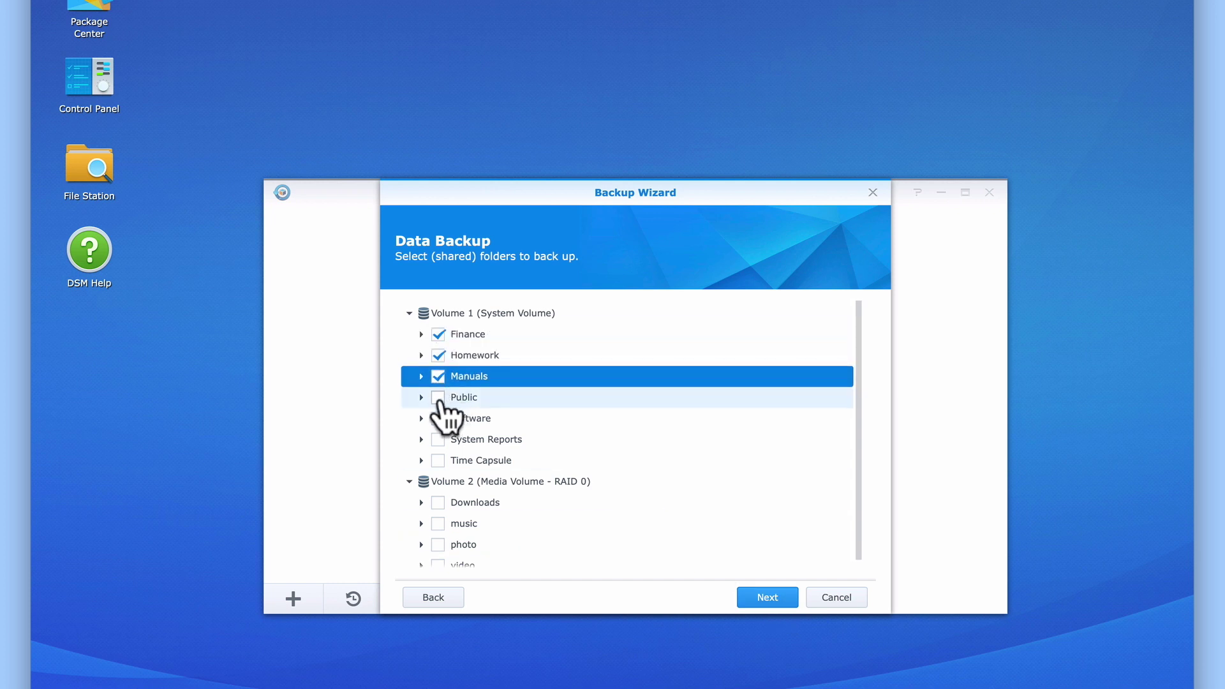
click(438, 397)
click(438, 418)
click(438, 460)
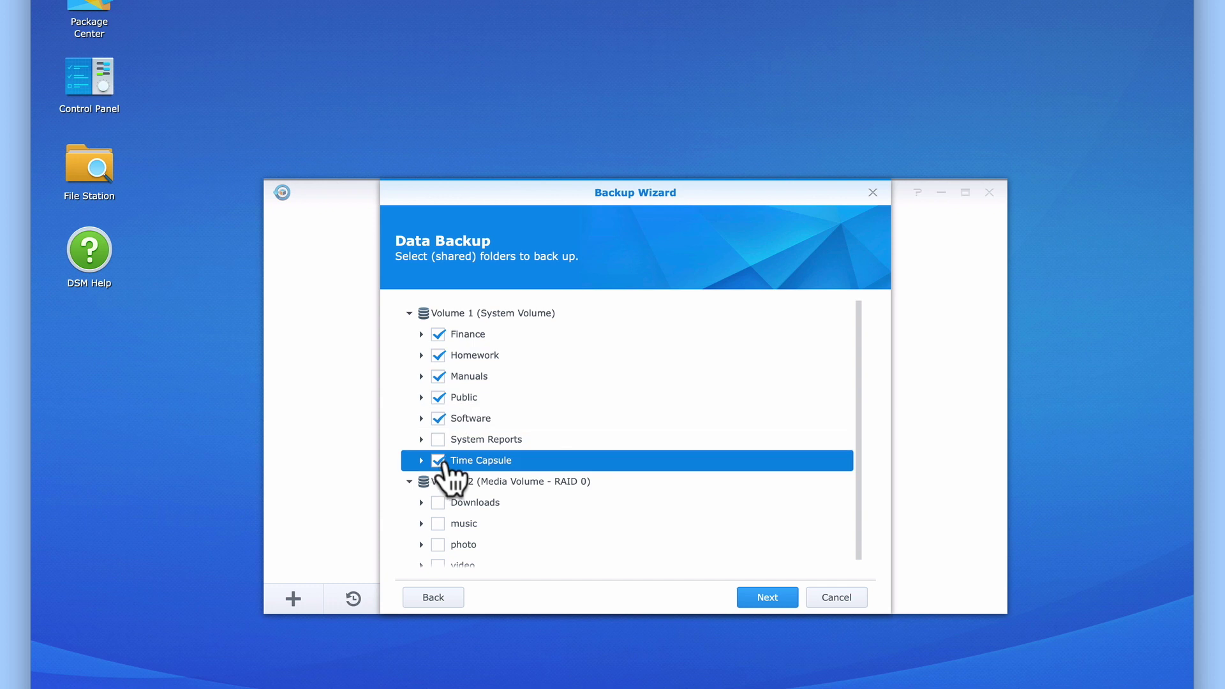
click(438, 503)
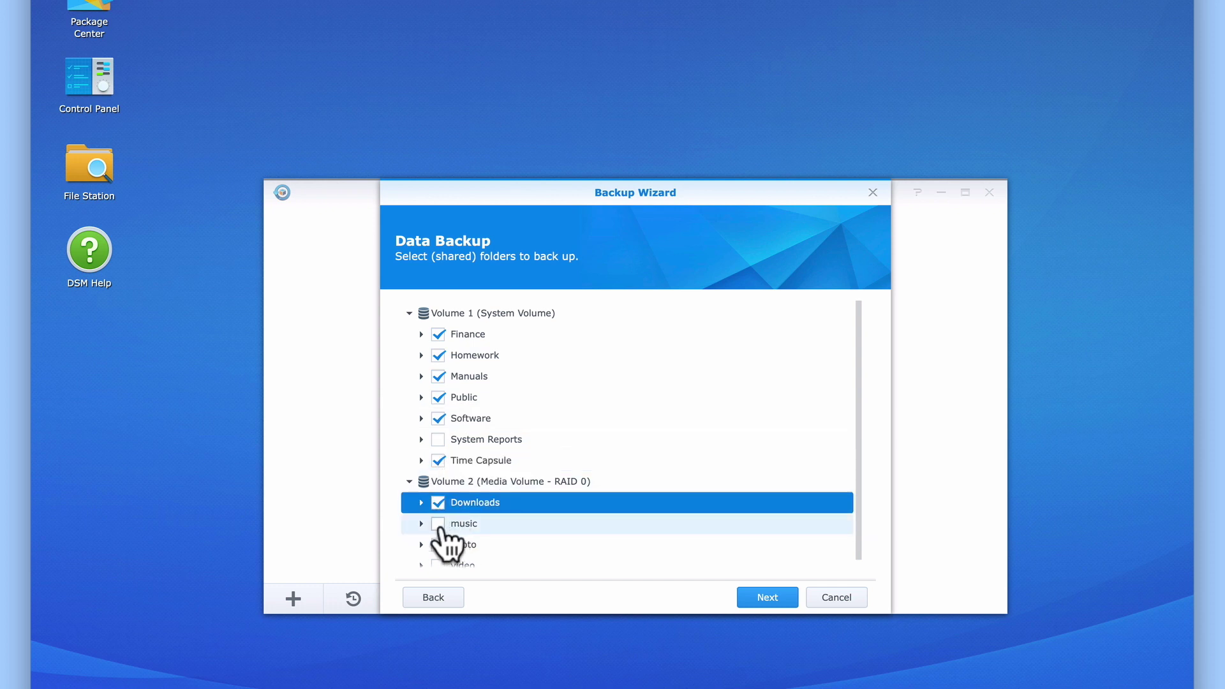
click(438, 524)
click(439, 544)
click(491, 561)
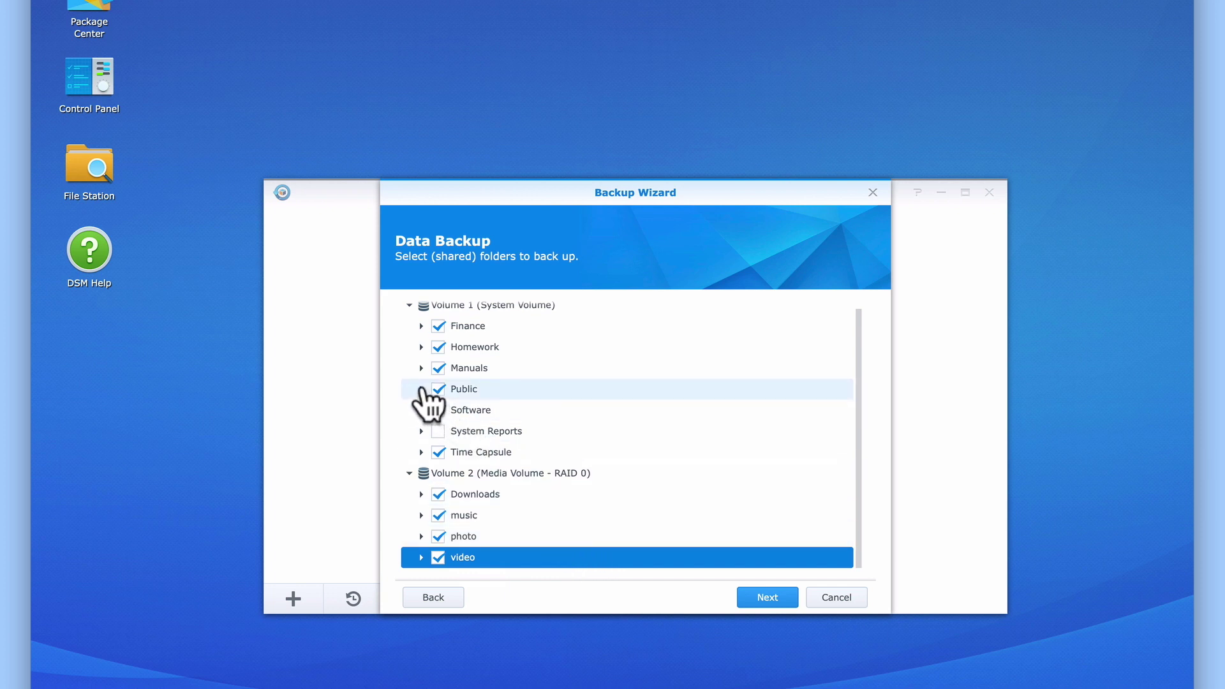
click(421, 389)
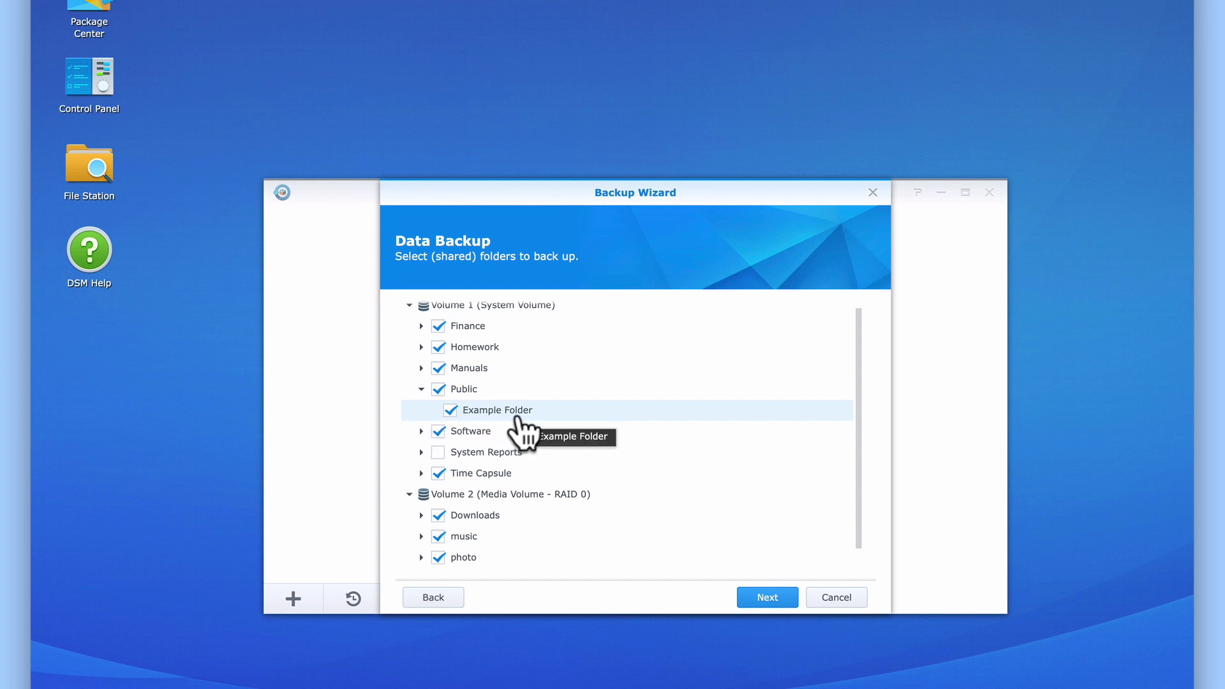
click(450, 410)
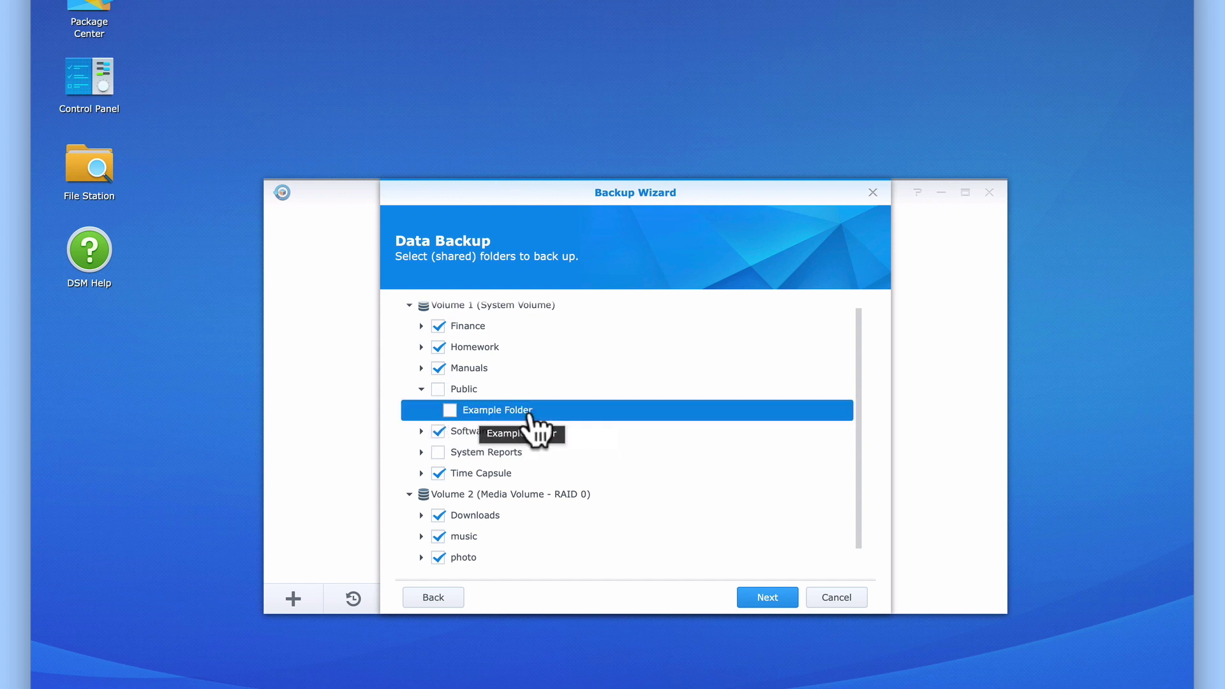
click(449, 410)
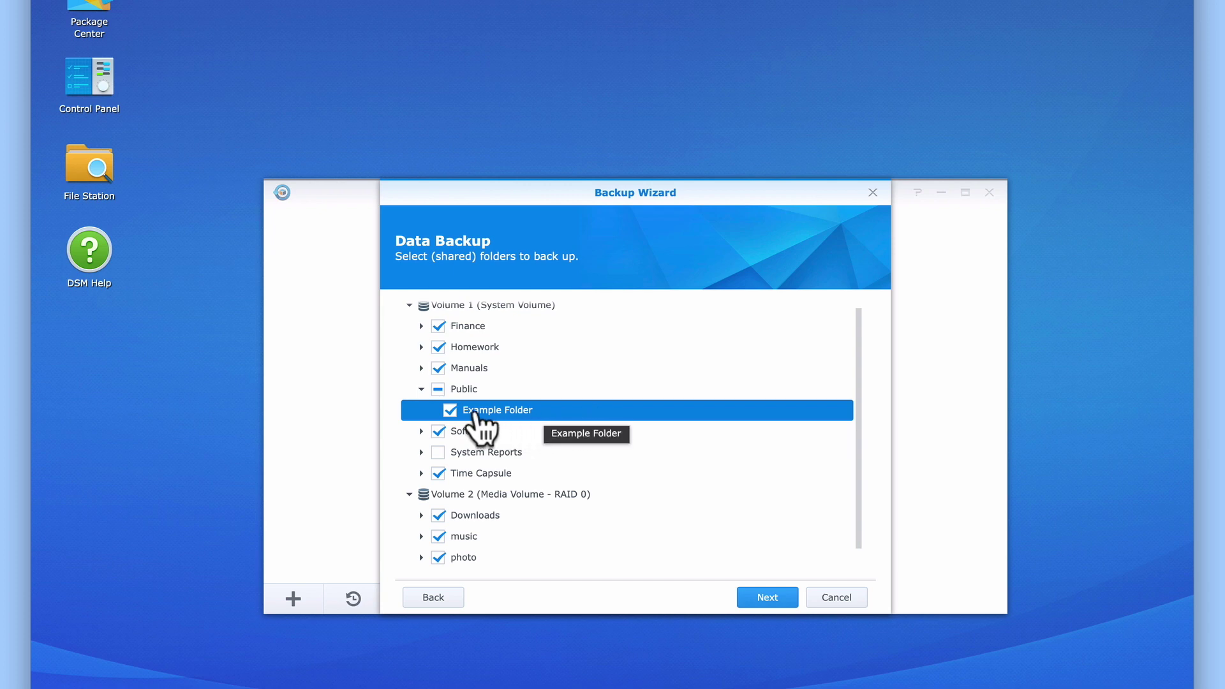
click(450, 410)
click(438, 389)
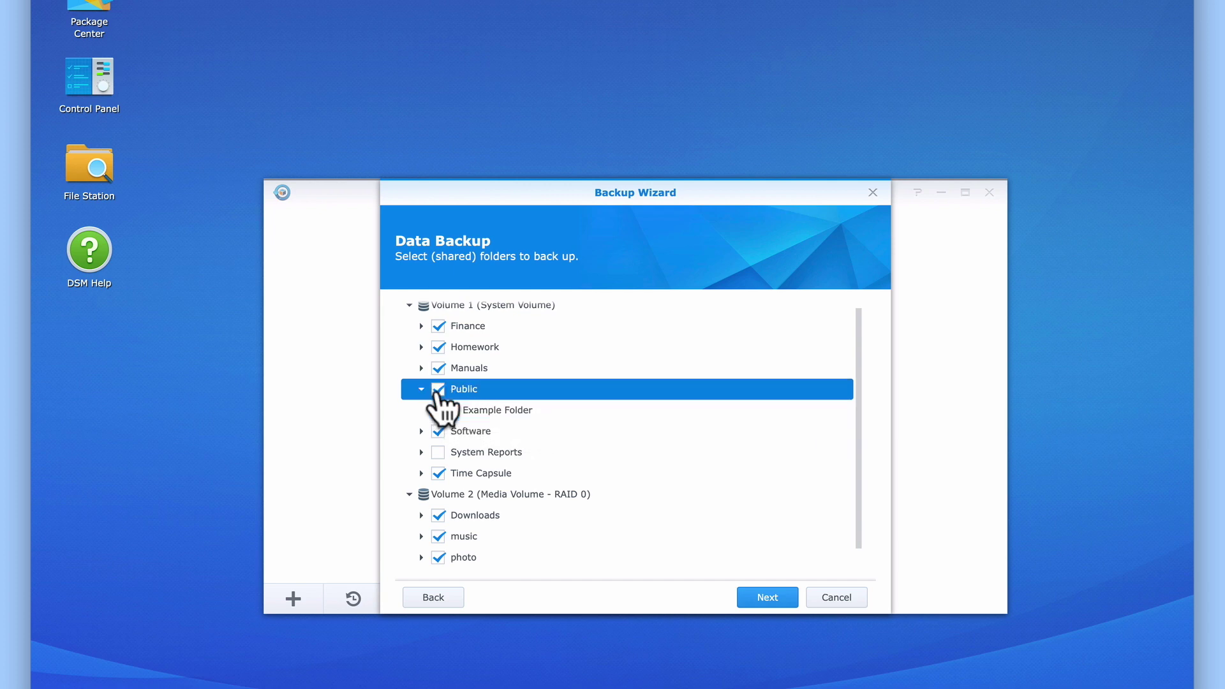
click(421, 389)
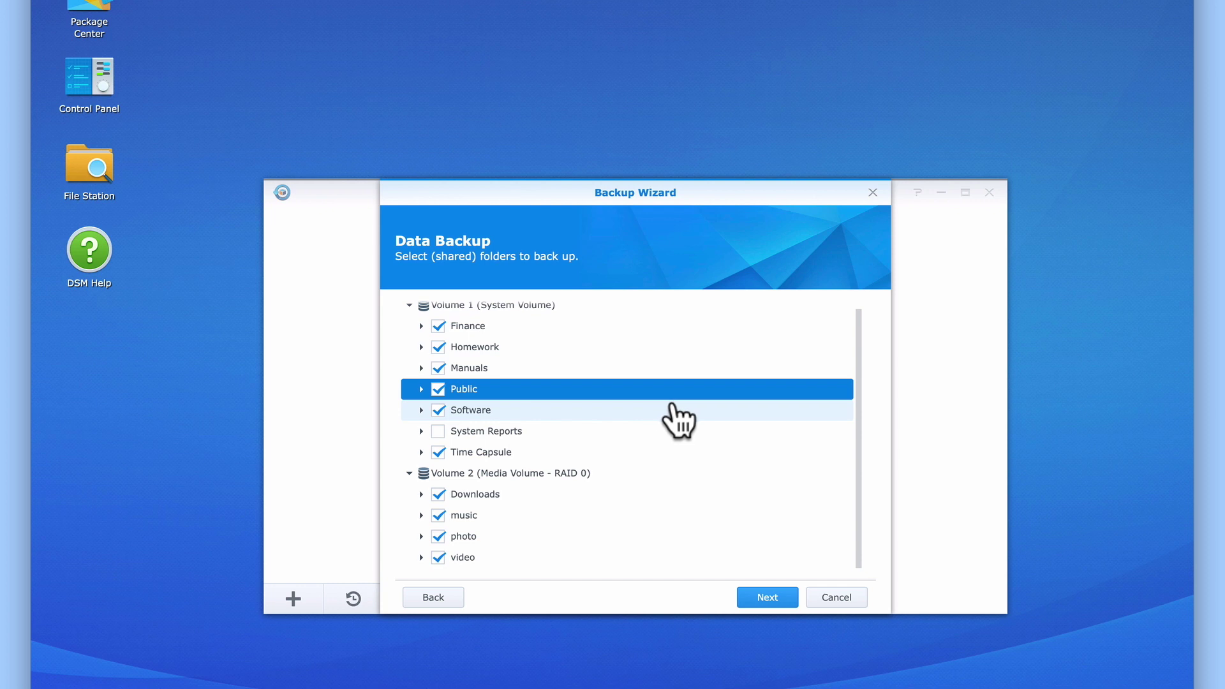
- Select OAuth Service, Photo Station and Storage Analyzer for application backup
click(786, 599)
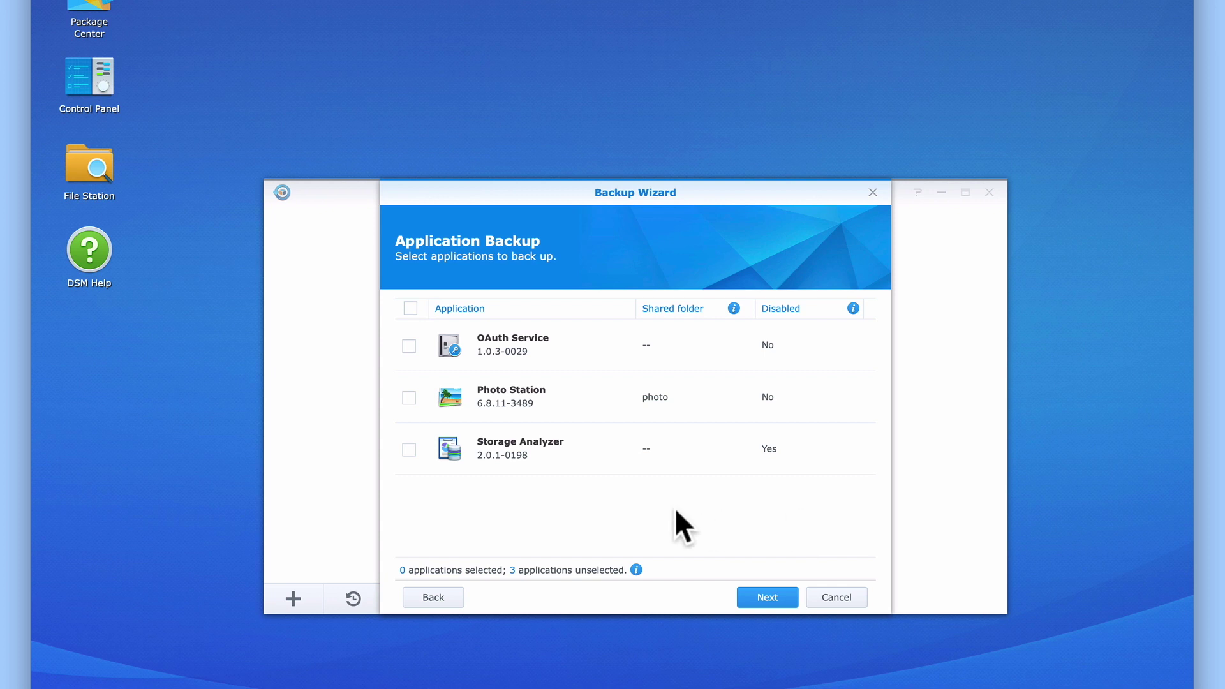
click(410, 309)
click(767, 600)
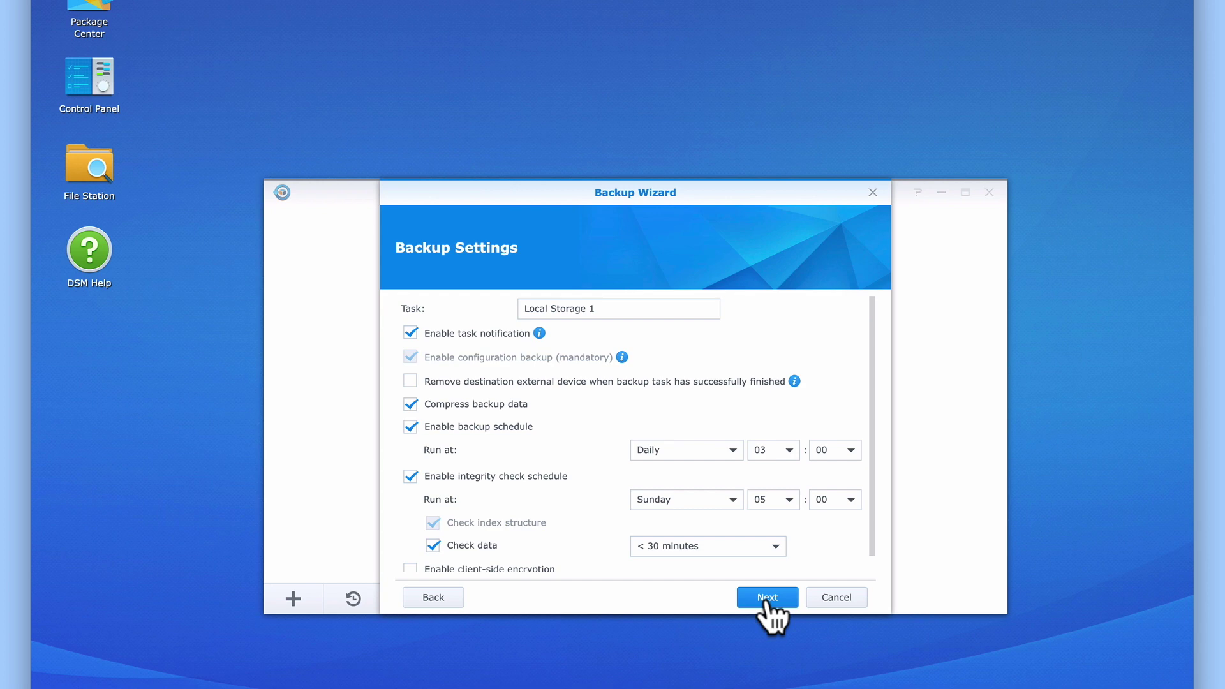
- Rename the backup task from Local Storage 1 to 'Onsite Backup to HD'
click(651, 309)
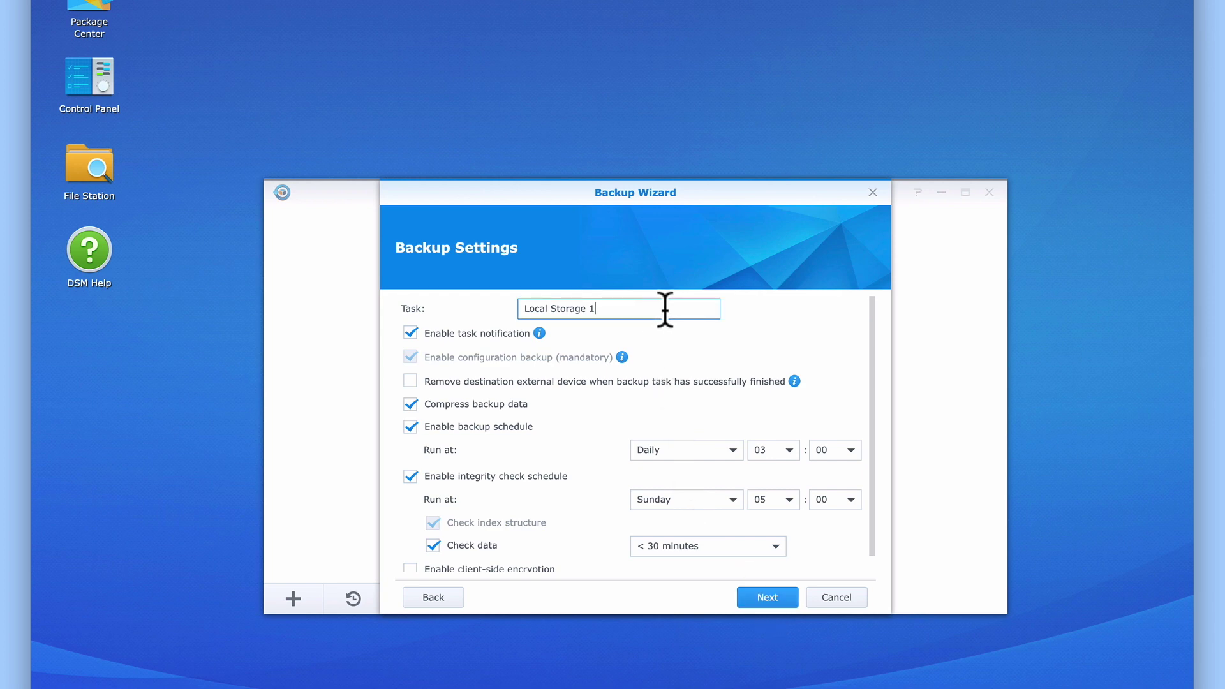
drag(664, 309, 494, 305)
text(Onsite Backup to HD)
mouse_move(542, 334)
- Change the daily backup start hour from 03 to 01
click(732, 451)
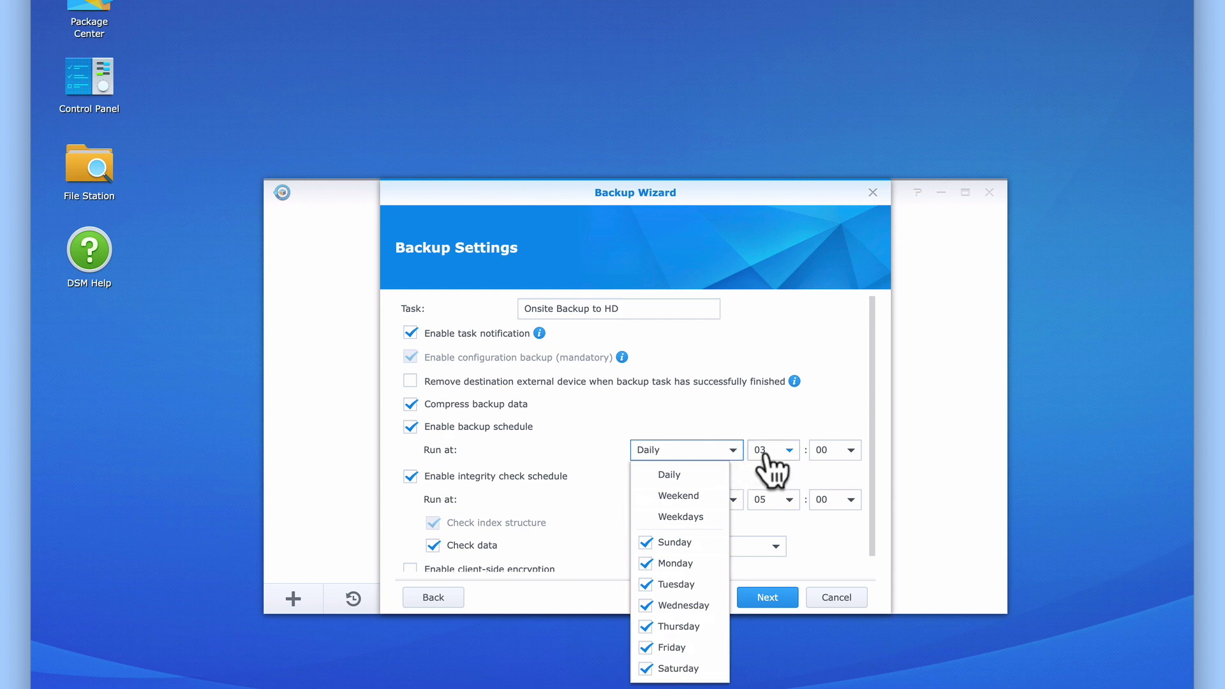
click(790, 451)
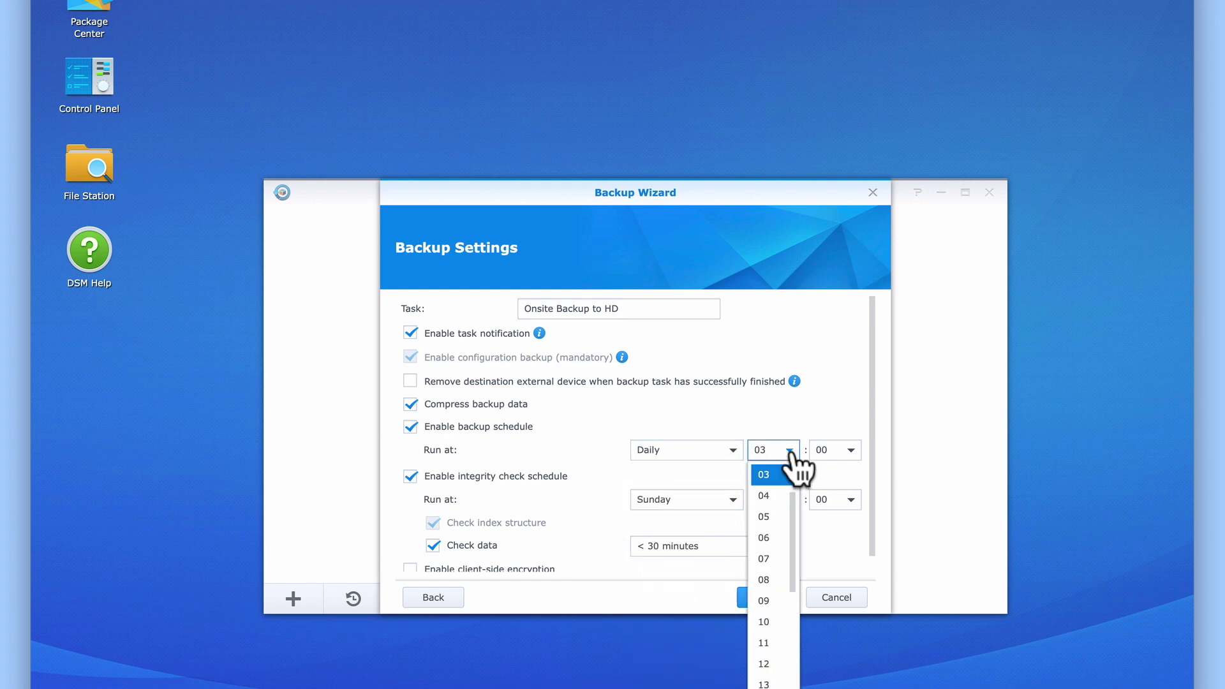
scroll(791, 488, up, 1)
click(781, 496)
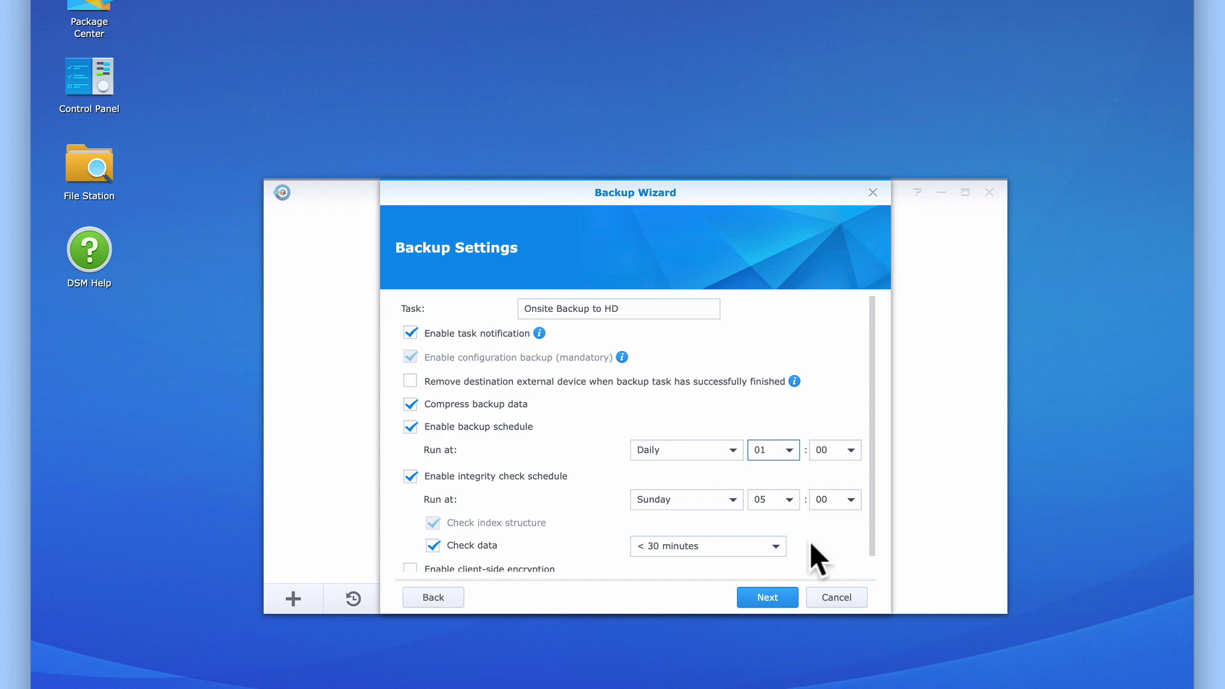
scroll(809, 541, down, 1)
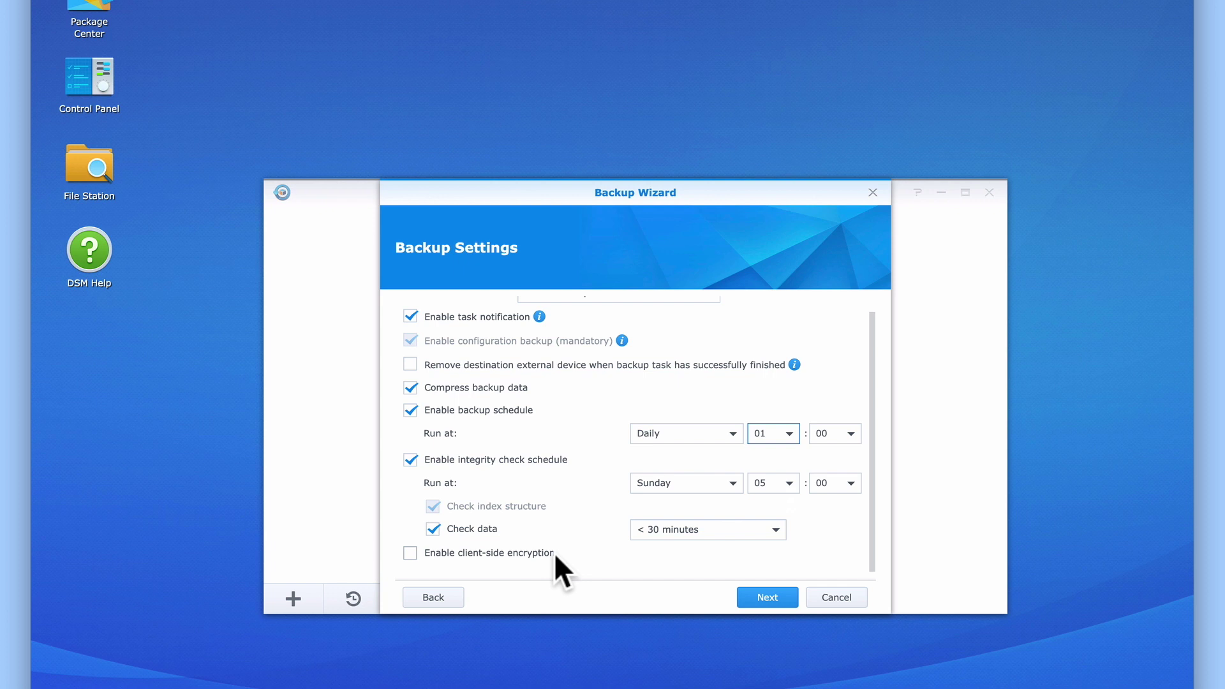
- Advance to Rotation Settings and enable backup rotation, which defaults to earliest versions with 256 maximum
click(766, 599)
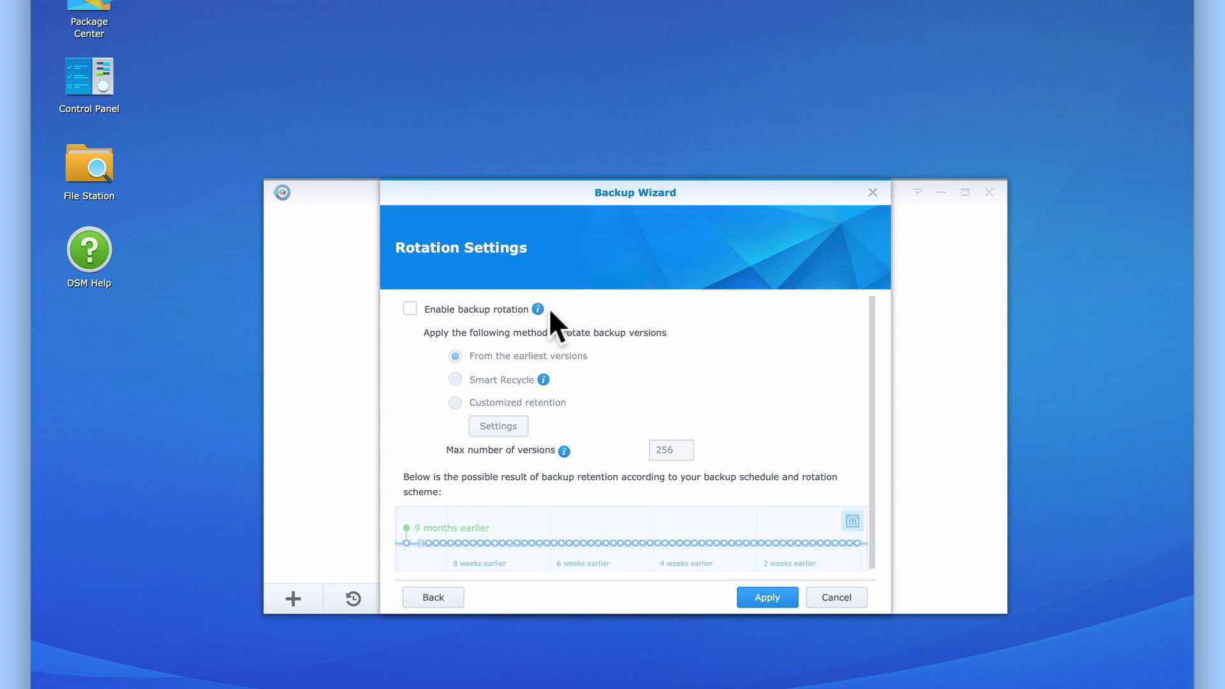
mouse_move(537, 311)
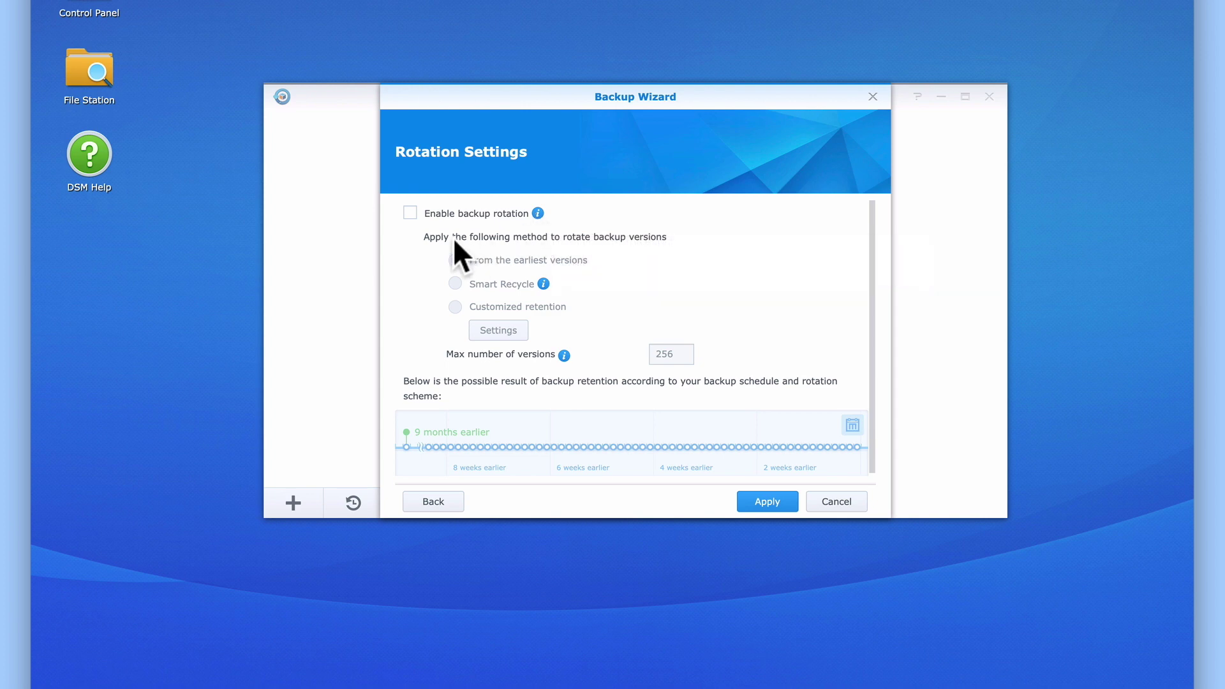
click(410, 210)
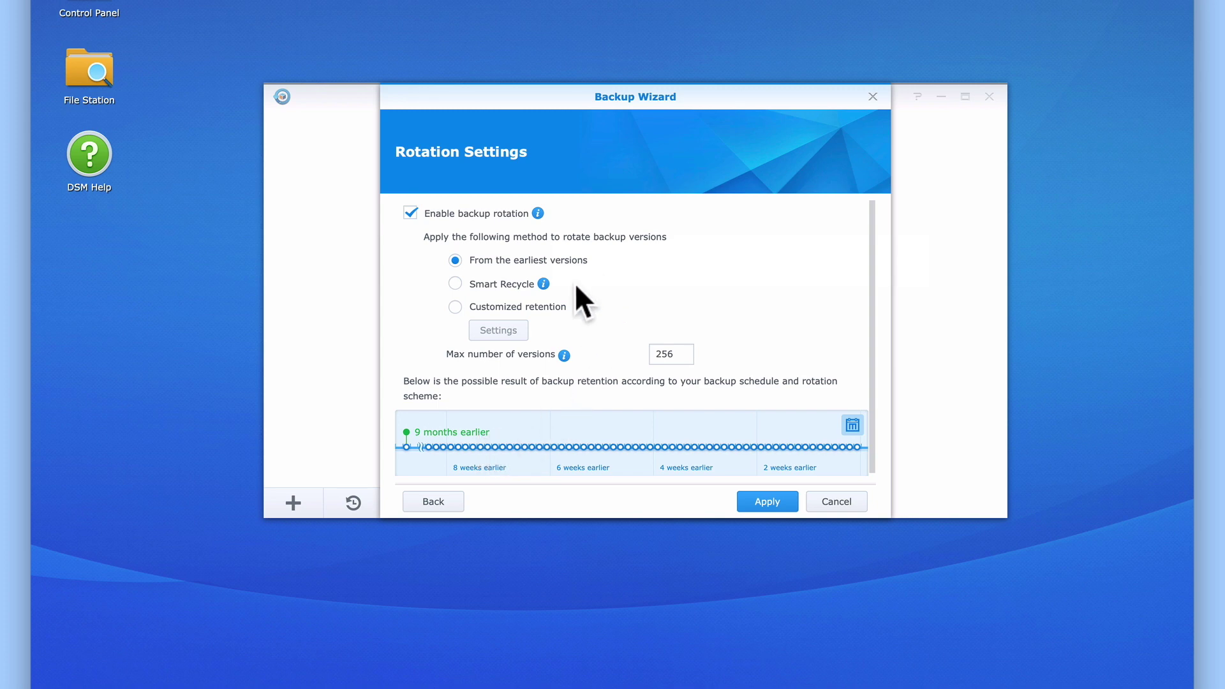
- Try Smart Recycle, then choose Customized retention and open its retention rules
mouse_move(543, 283)
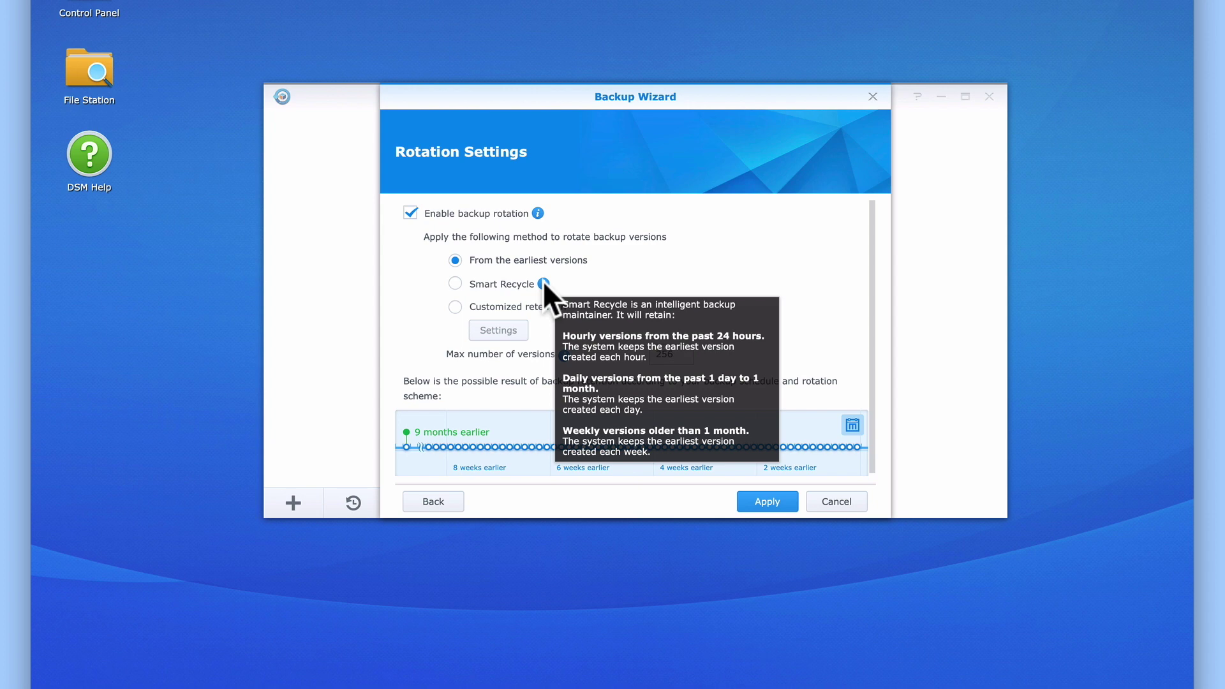
click(454, 282)
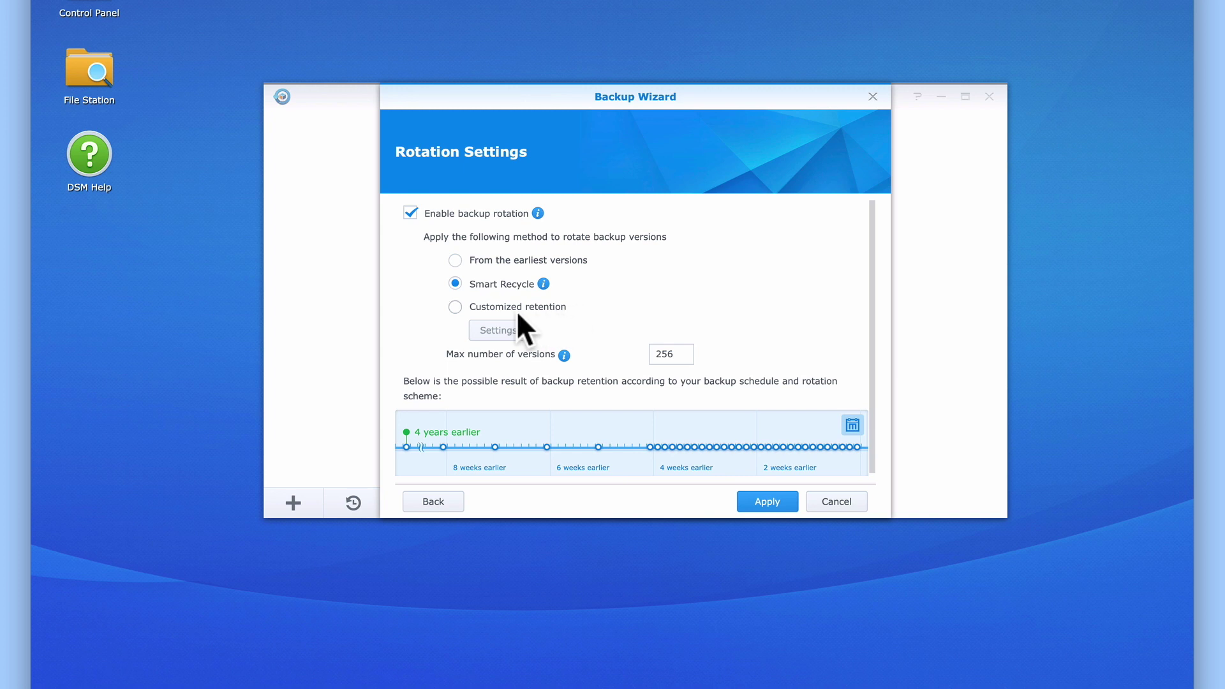
click(454, 307)
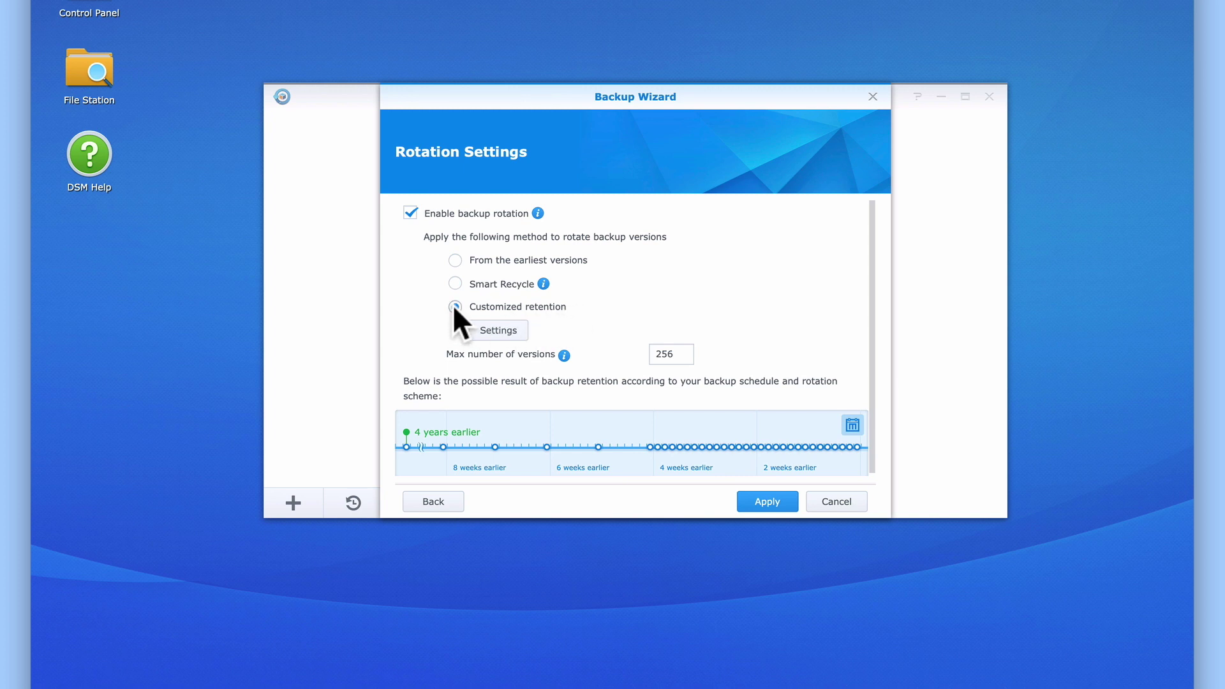
click(515, 331)
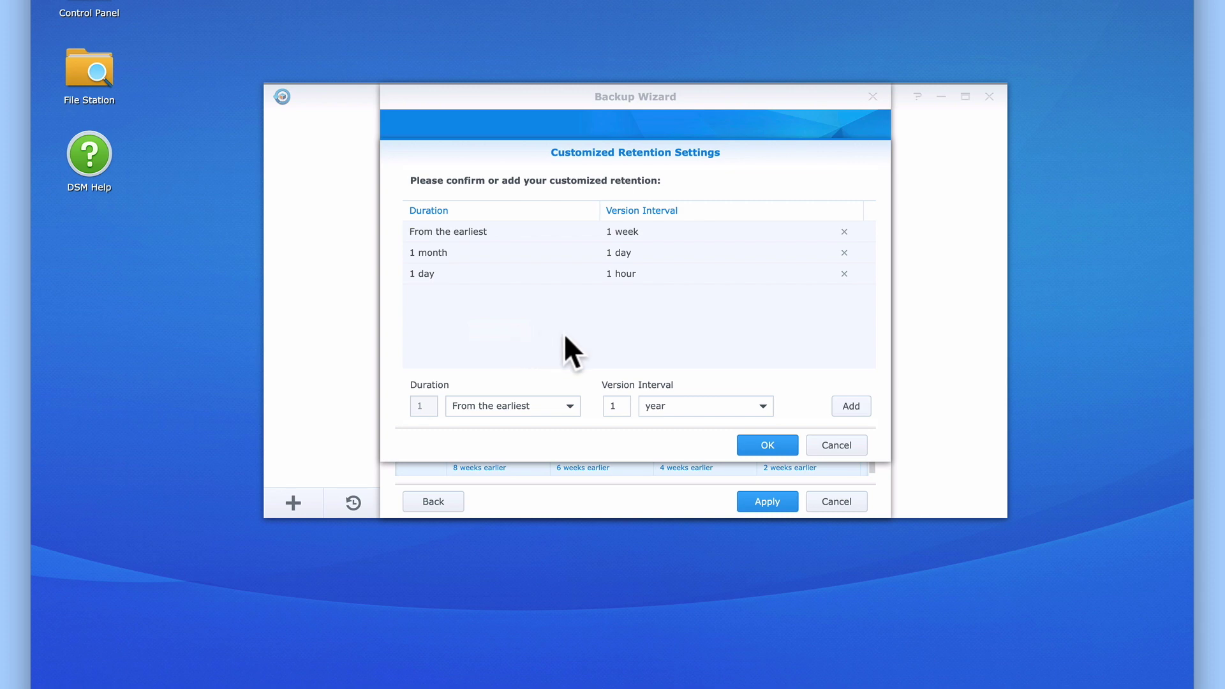
click(835, 446)
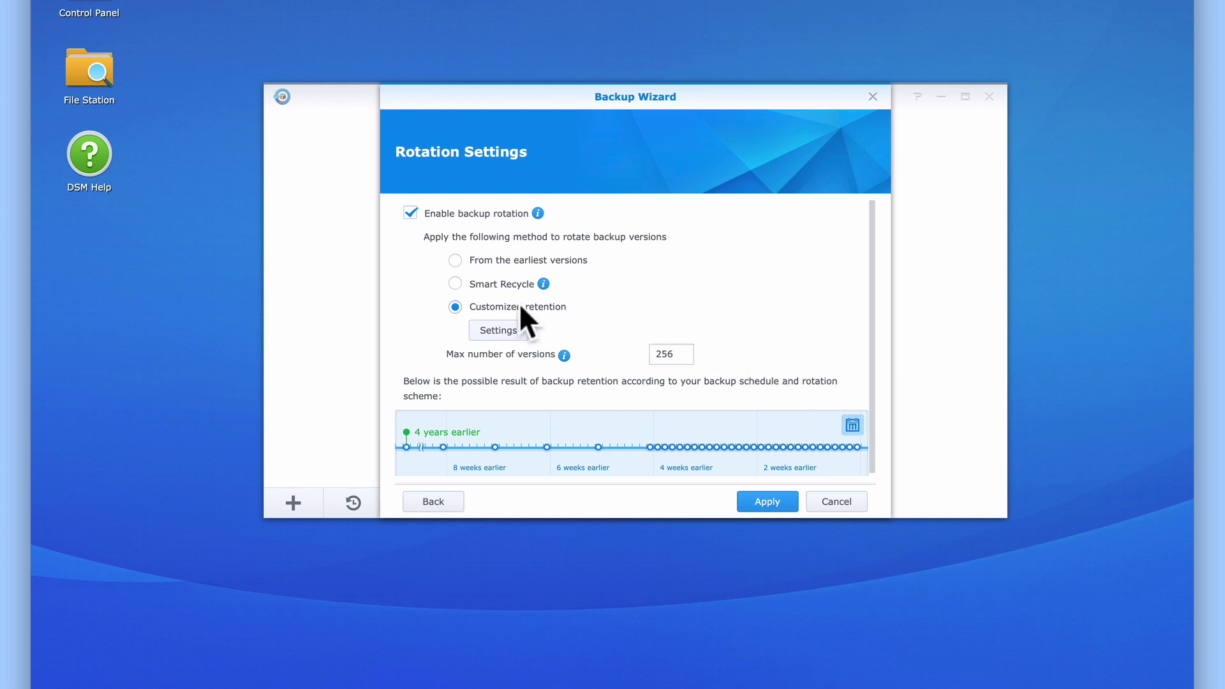
click(455, 260)
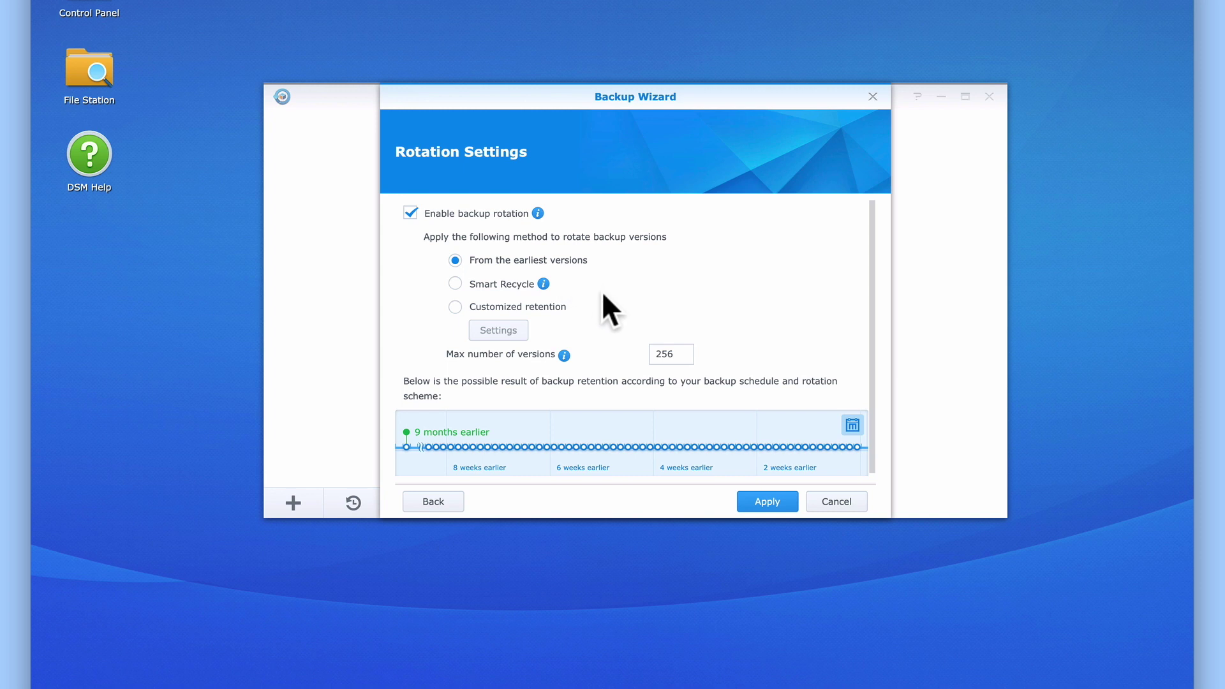
- Replace the 256 maximum-version limit with 600, after trying 1200 and 1000, and apply the wizard
mouse_move(565, 355)
click(677, 353)
drag(688, 353, 650, 351)
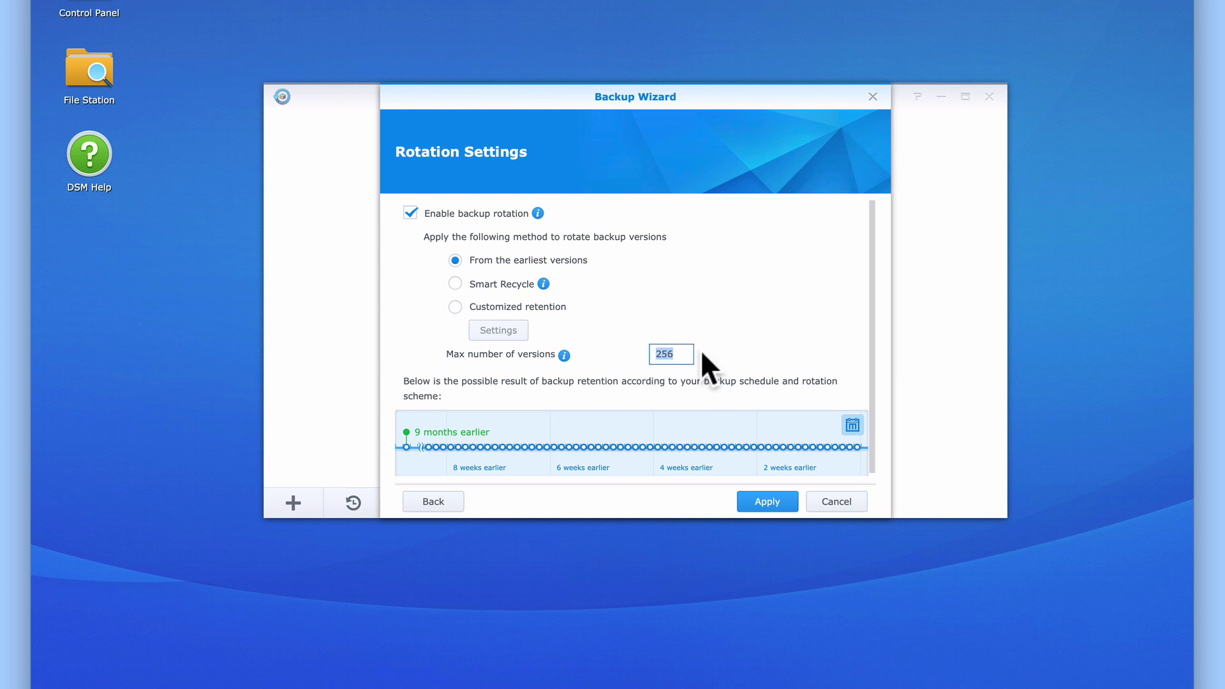
text(1200)
key(BackSpace)
key(BackSpace)
key(BackSpace)
key(BackSpace)
text(1000)
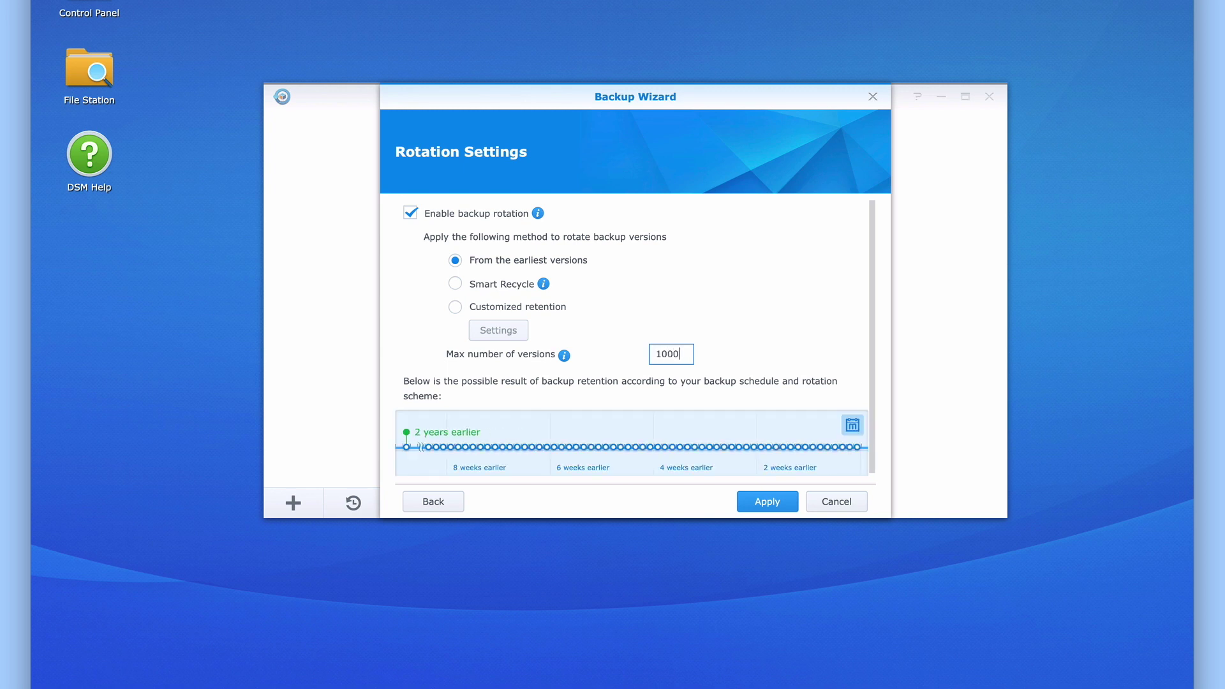
key(BackSpace)
key(BackSpace)
key(BackSpace)
key(BackSpace)
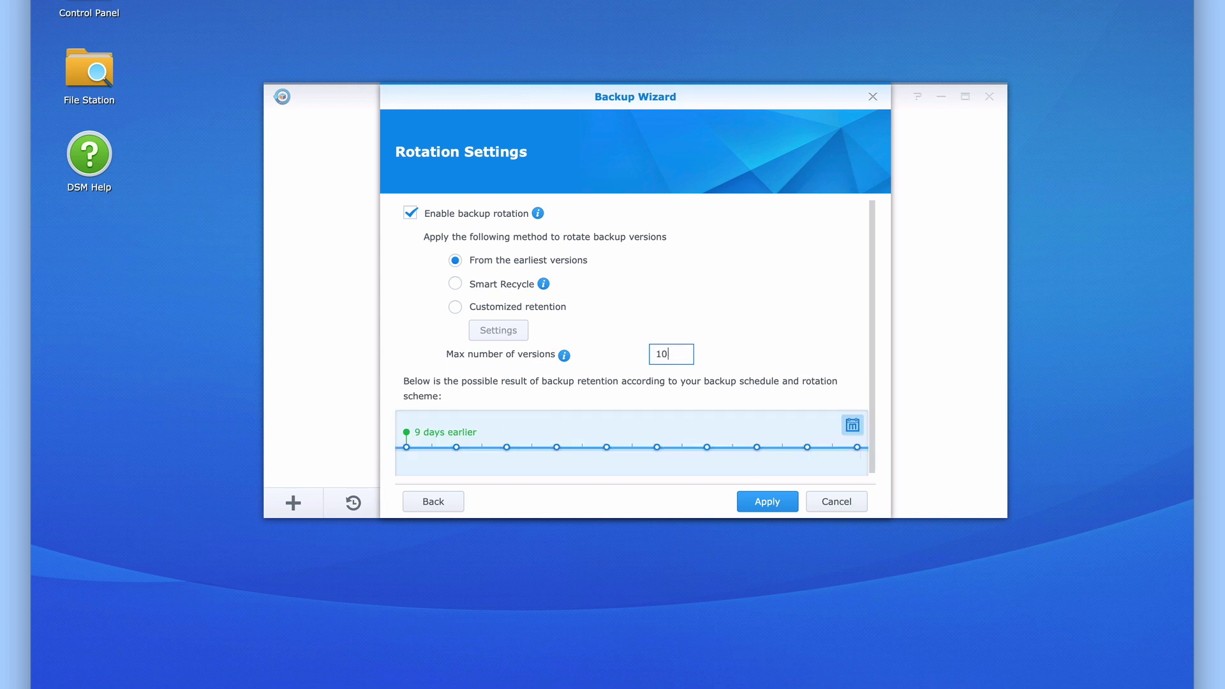
text(600)
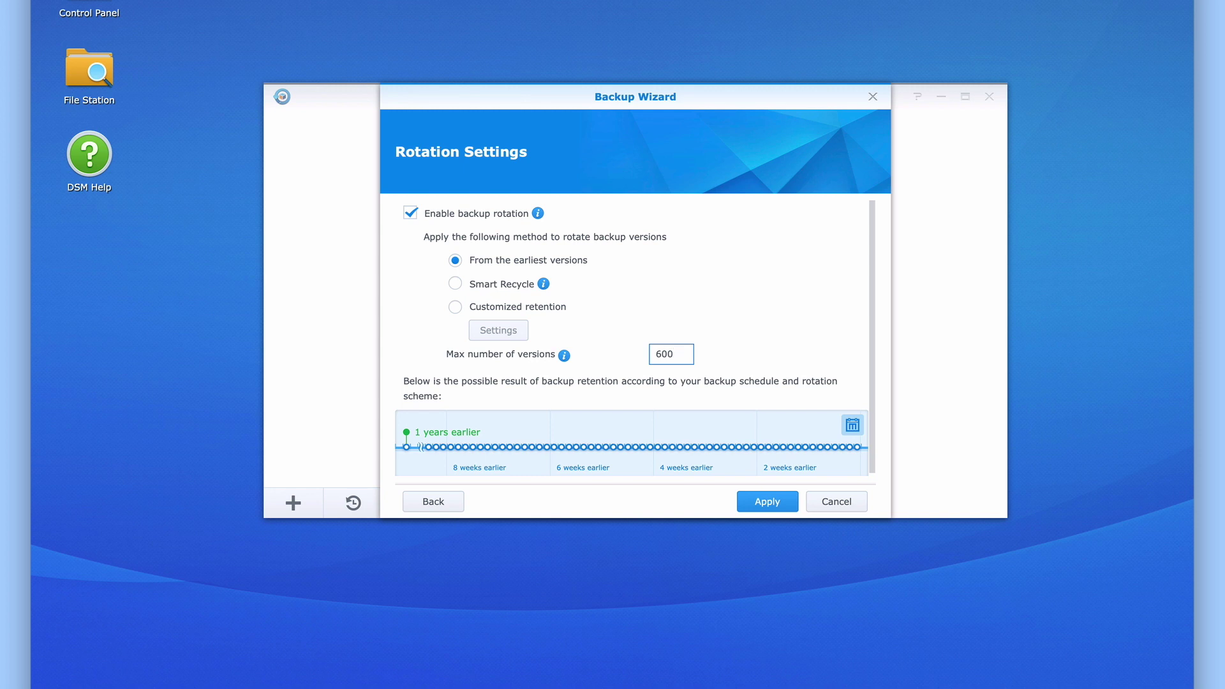
click(767, 504)
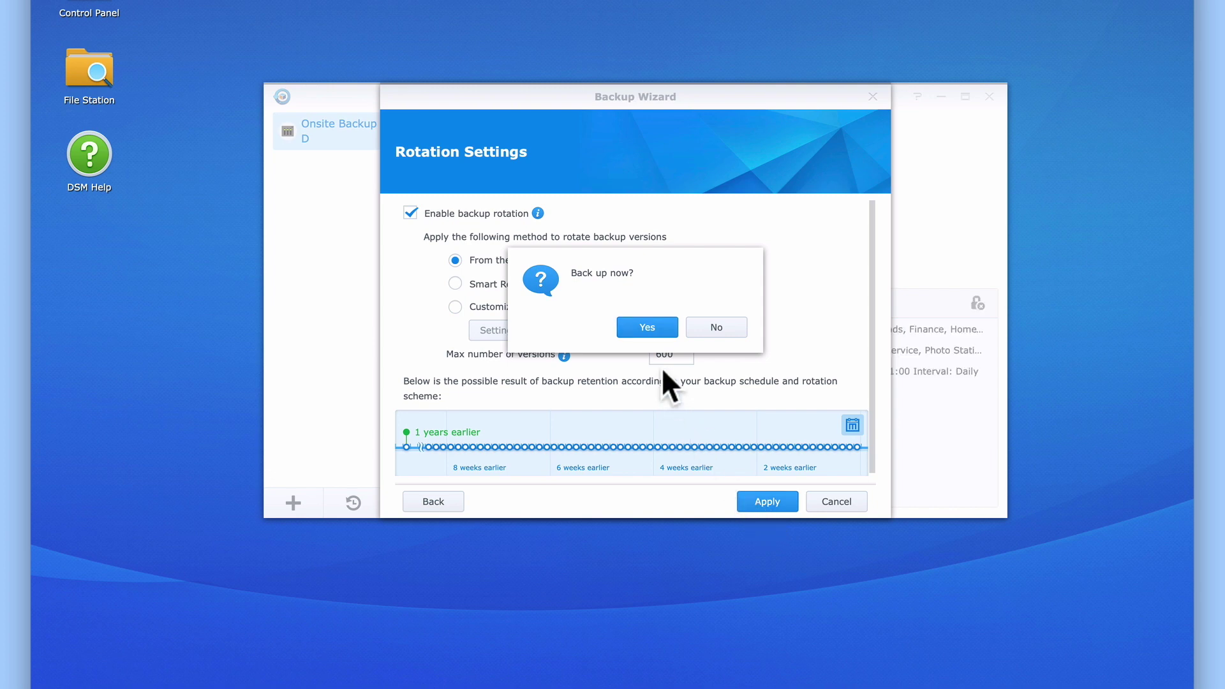
- Confirm Back up now so Onsite Backup to HD runs to usbshare1
click(648, 332)
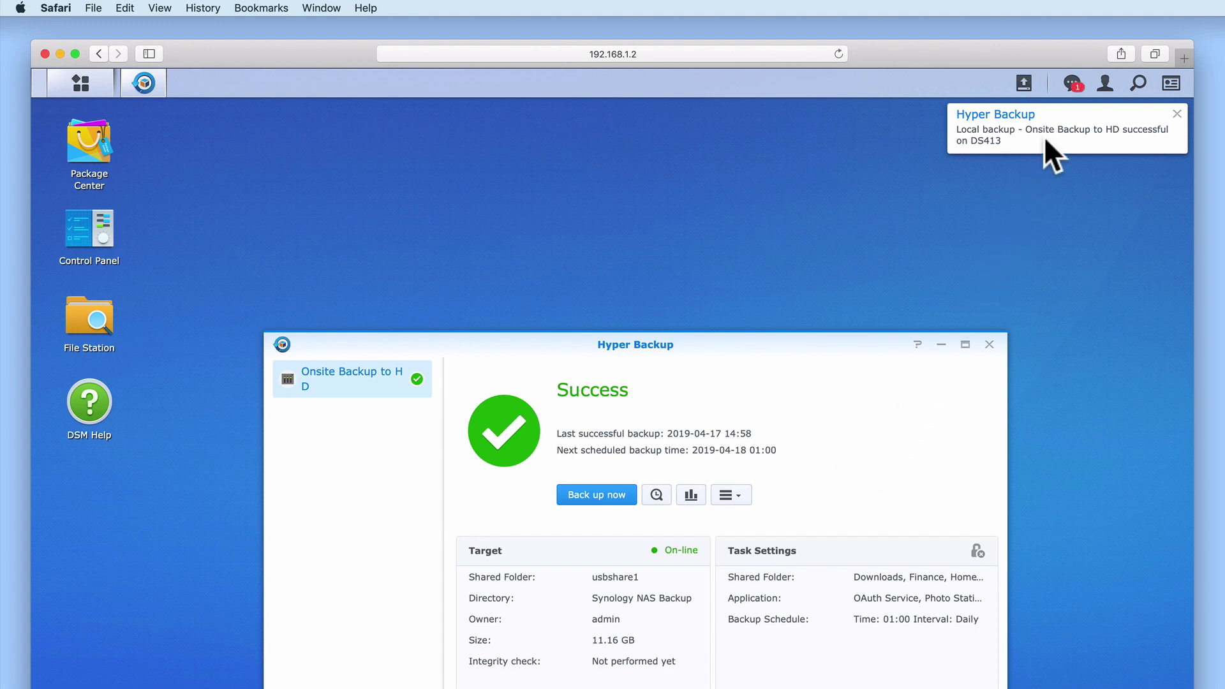
- Read and dismiss the Hyper Backup success notification, then launch File Station
click(1074, 87)
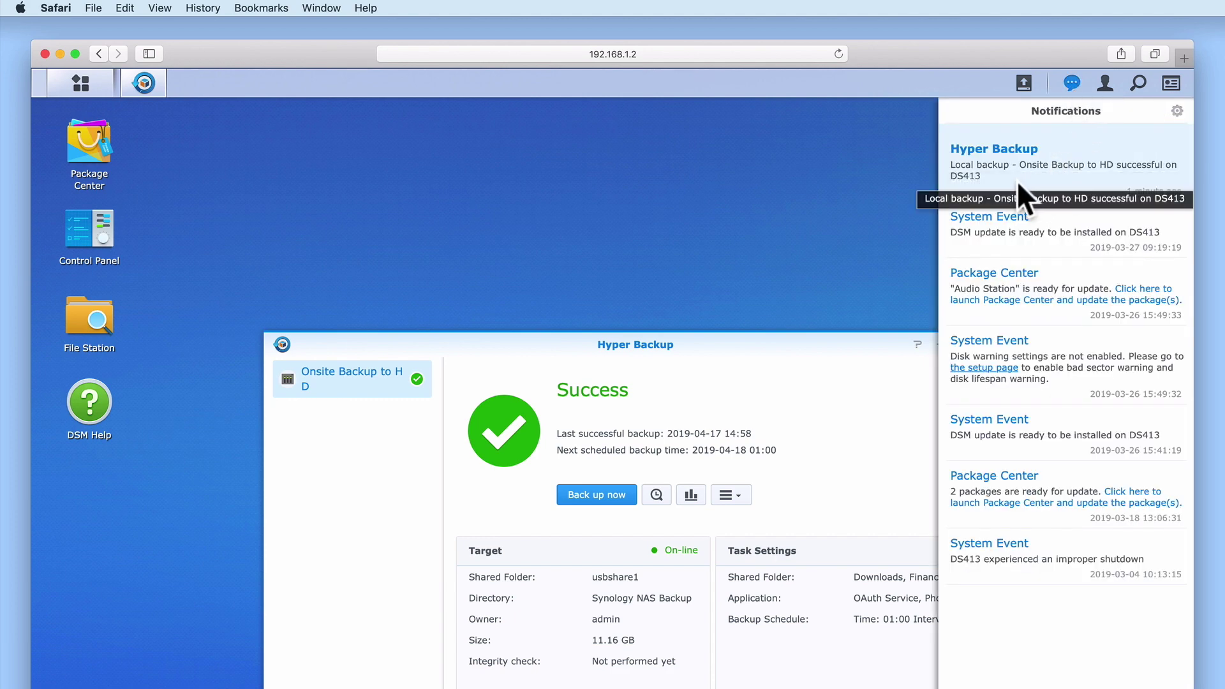
click(811, 219)
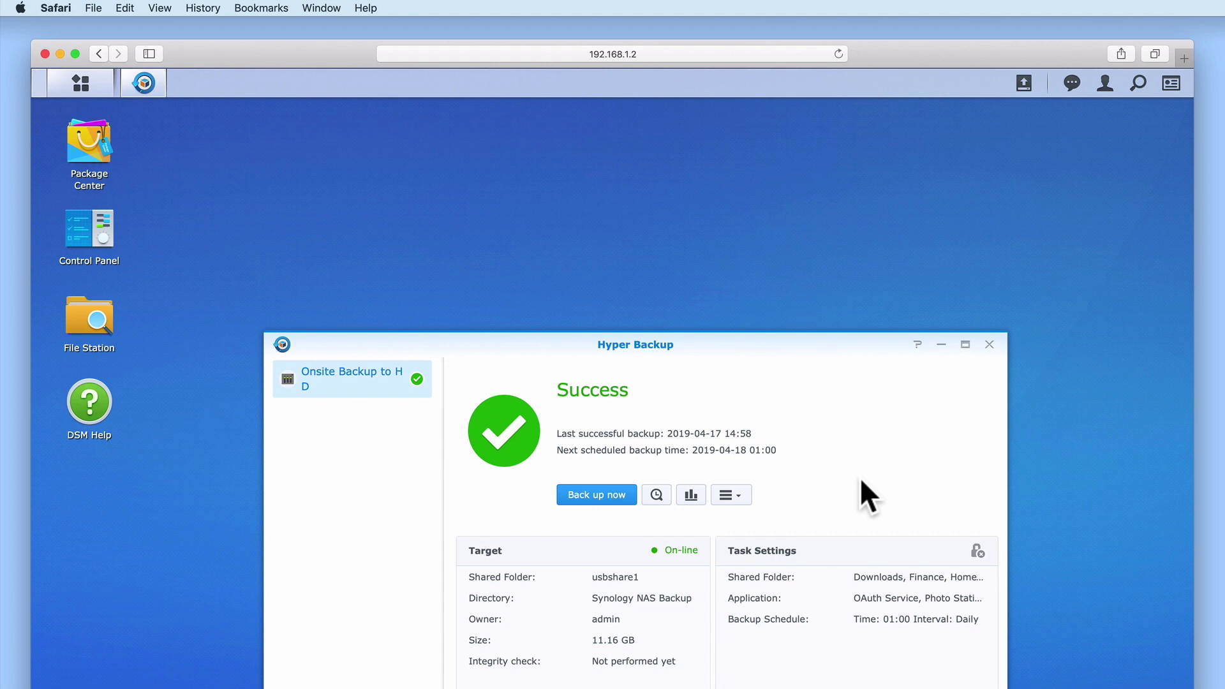
double_click(89, 338)
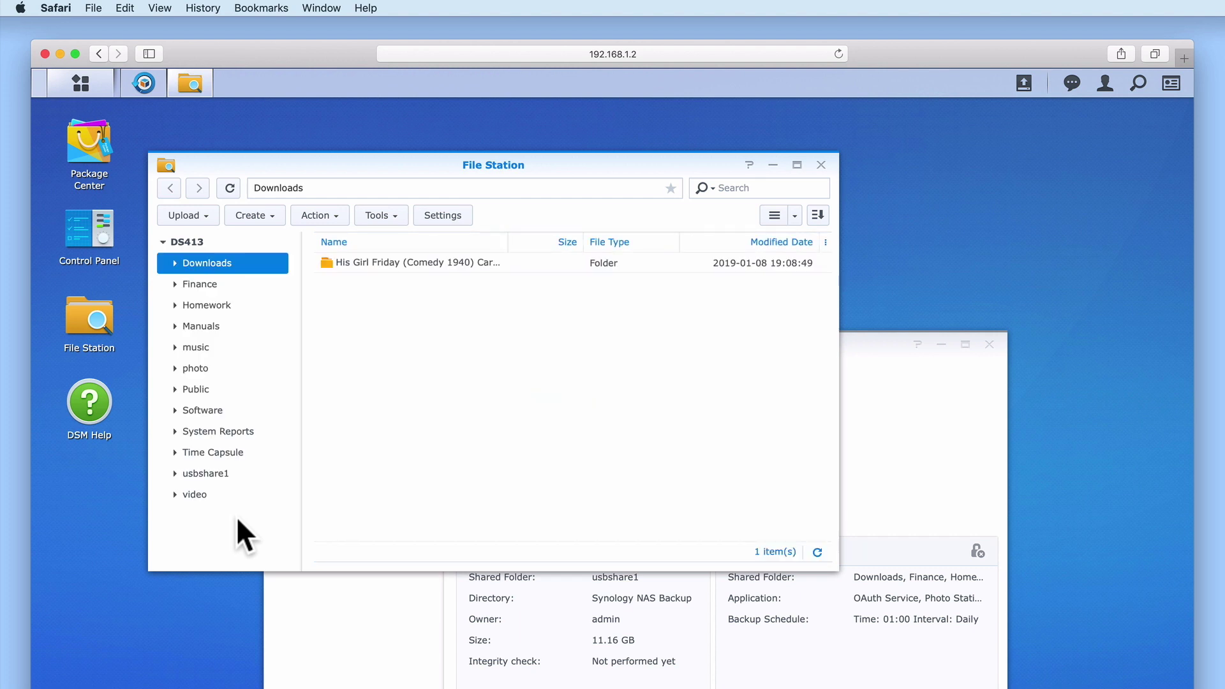
click(206, 475)
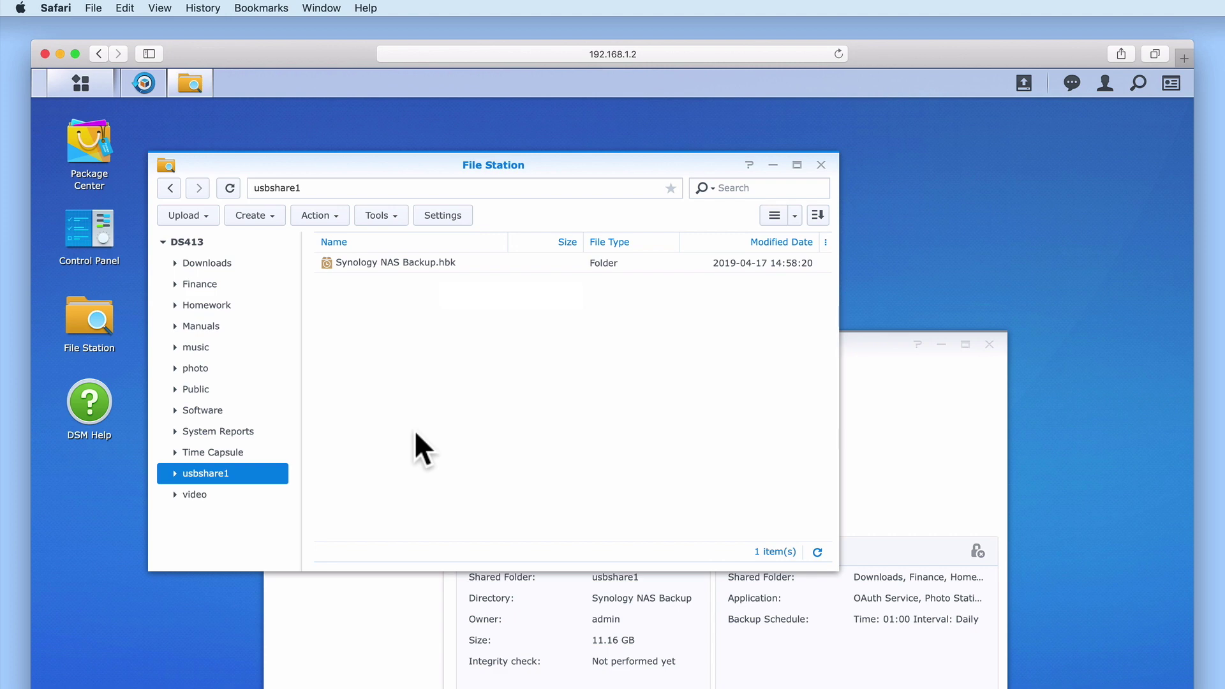
click(821, 166)
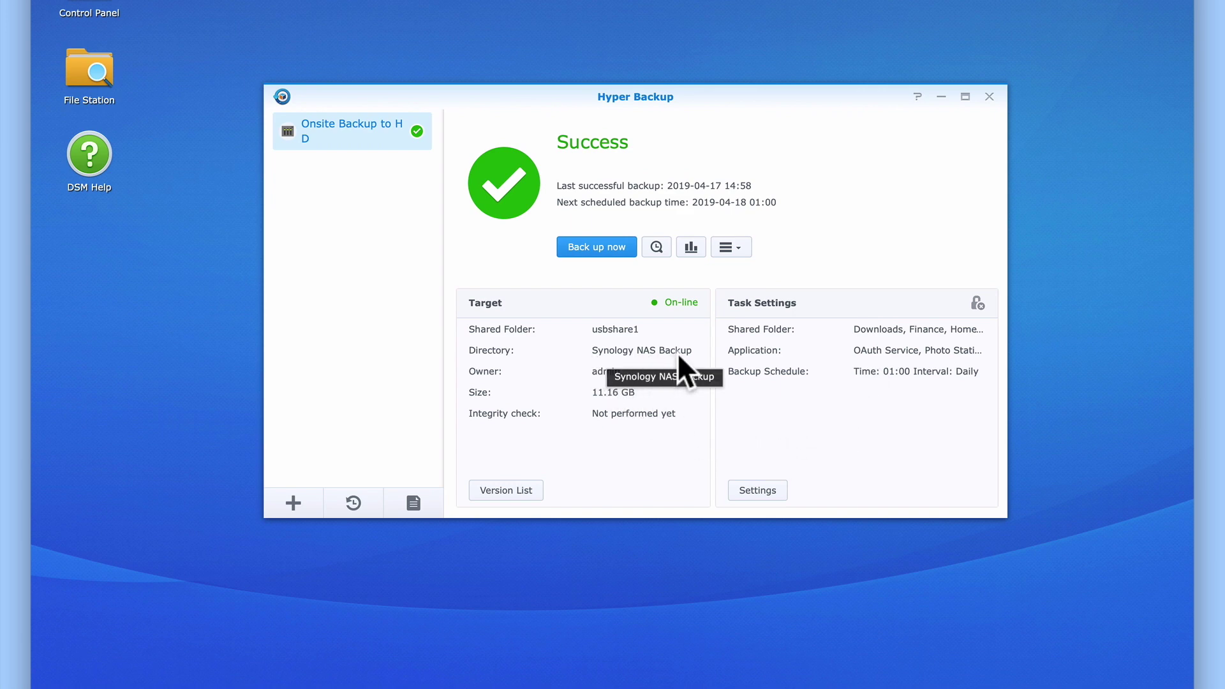
- Review the task's Application, Settings, Schedule and Rotation tabs, confirming earliest versions with 600 maximum
click(757, 491)
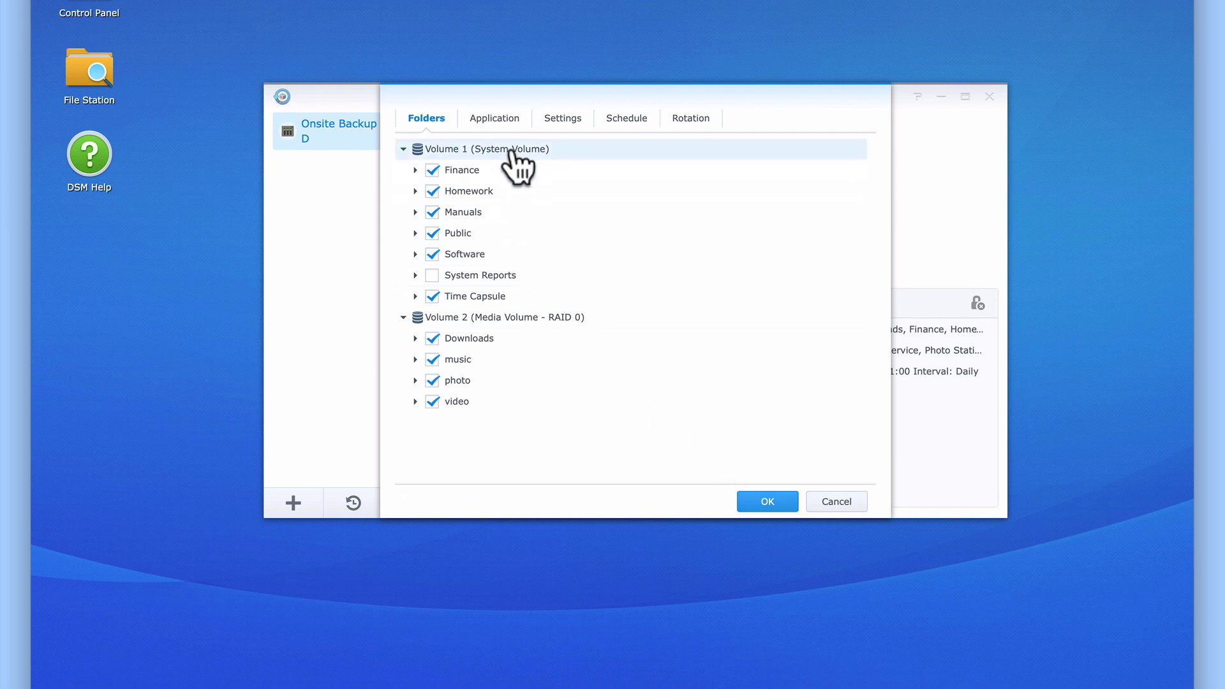
click(508, 121)
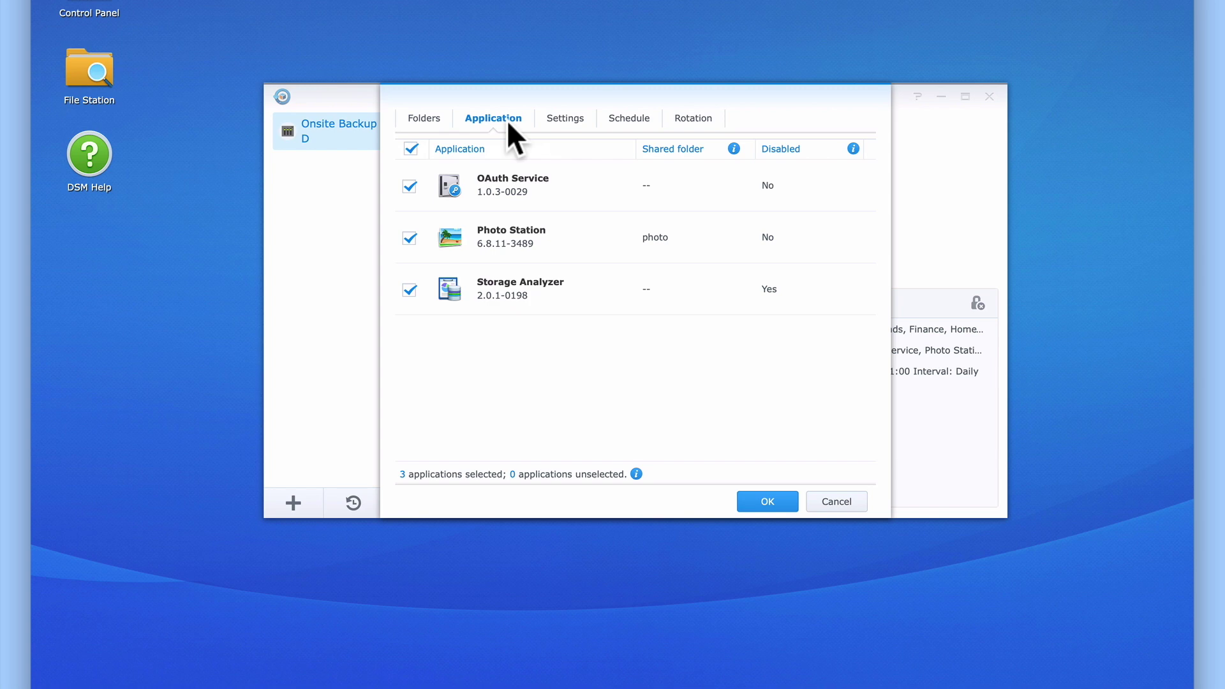
click(572, 120)
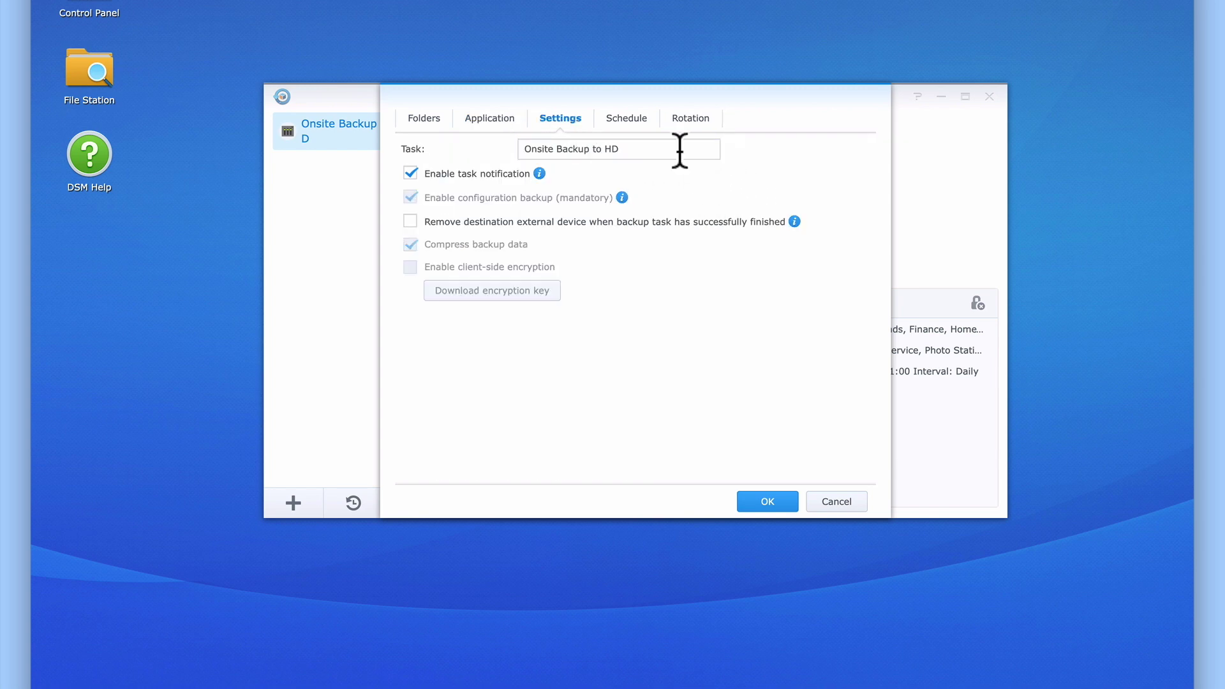
click(642, 120)
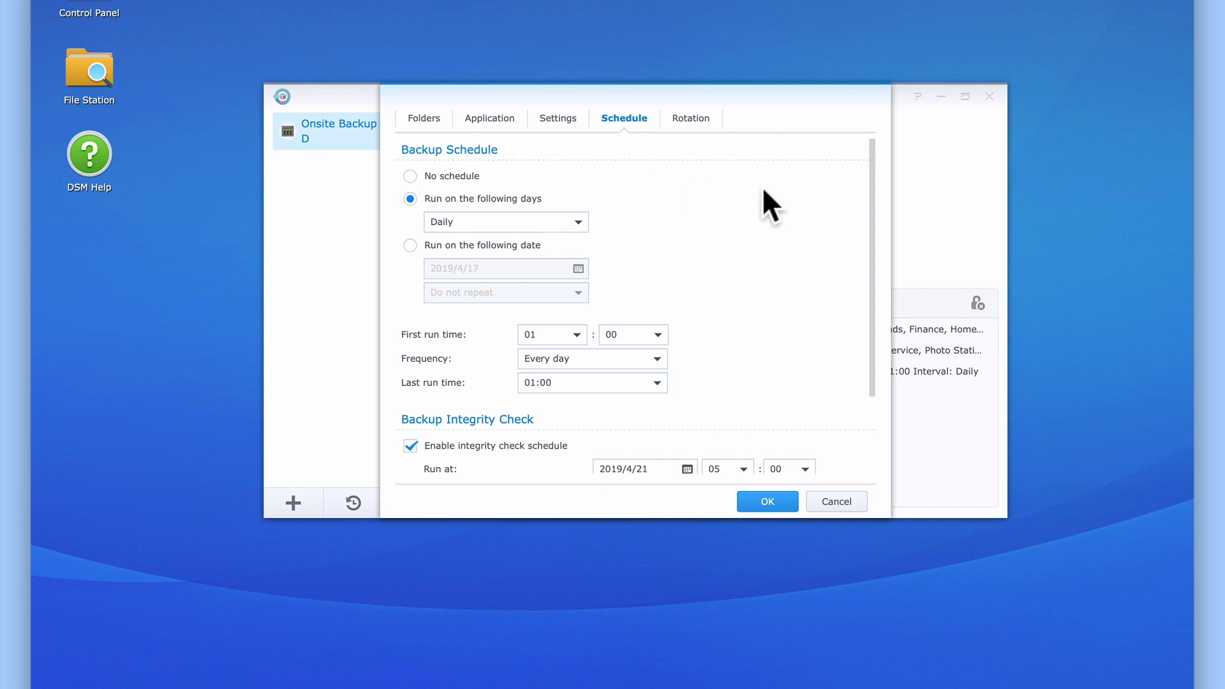
drag(870, 303, 872, 378)
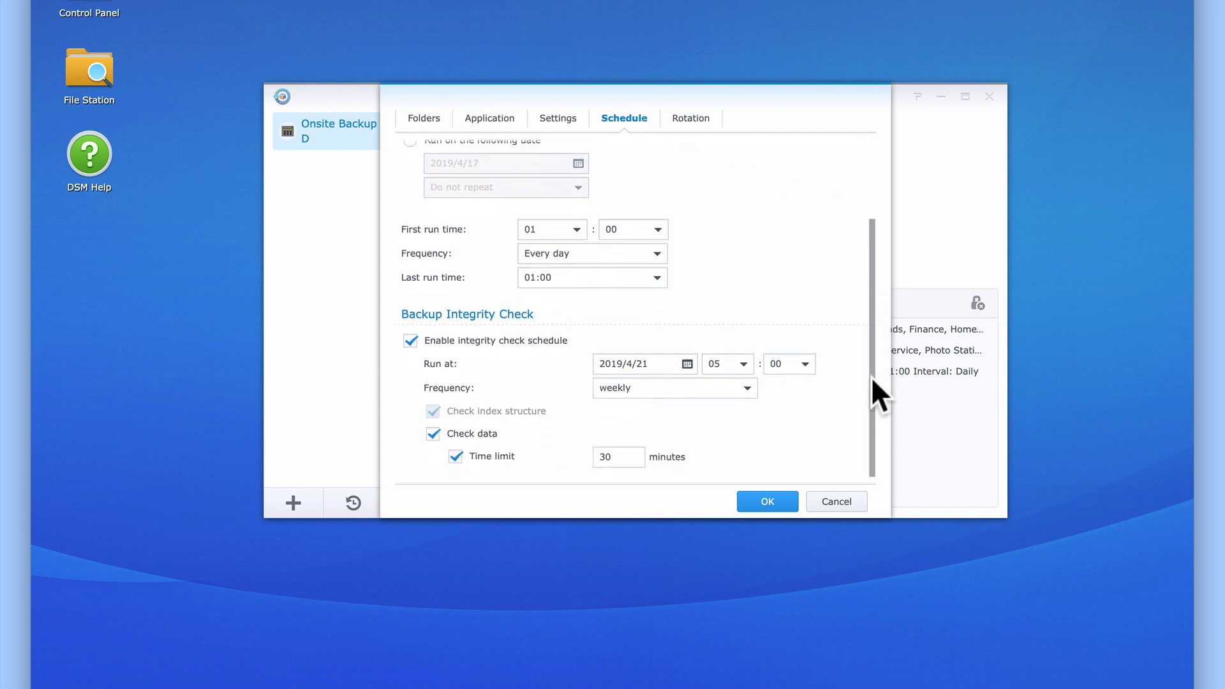
drag(872, 378, 867, 266)
click(686, 137)
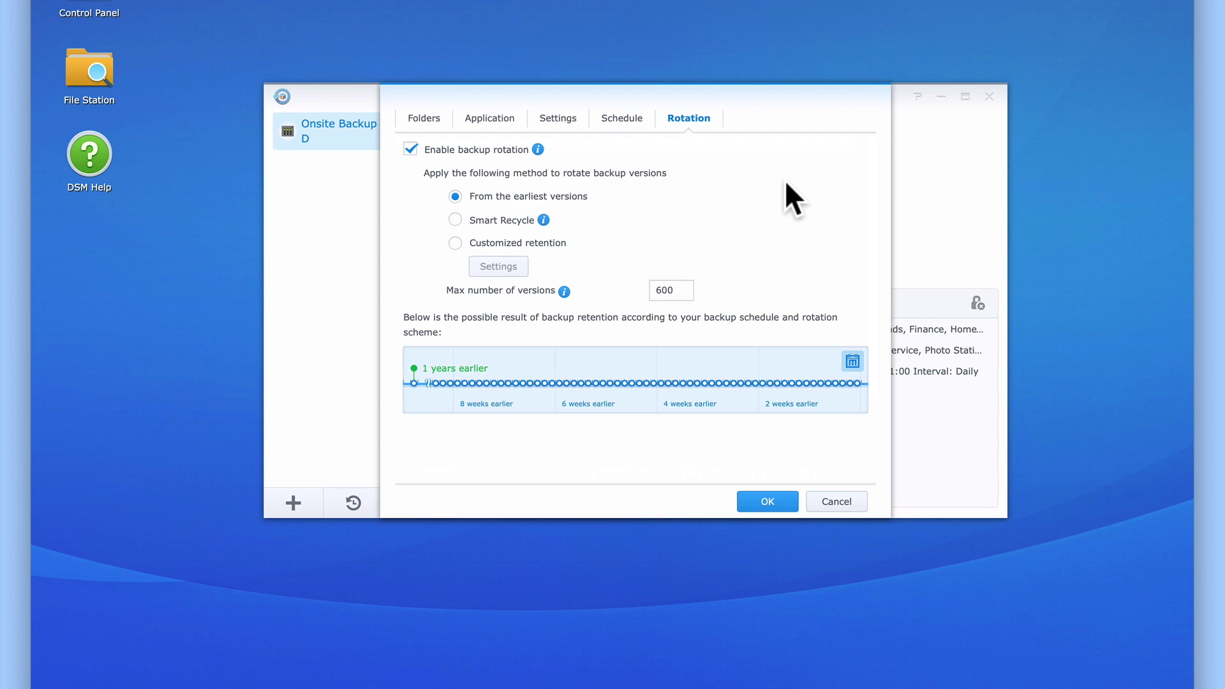
- Close the task settings and Hyper Backup, then bring up the account menu to log out
click(767, 501)
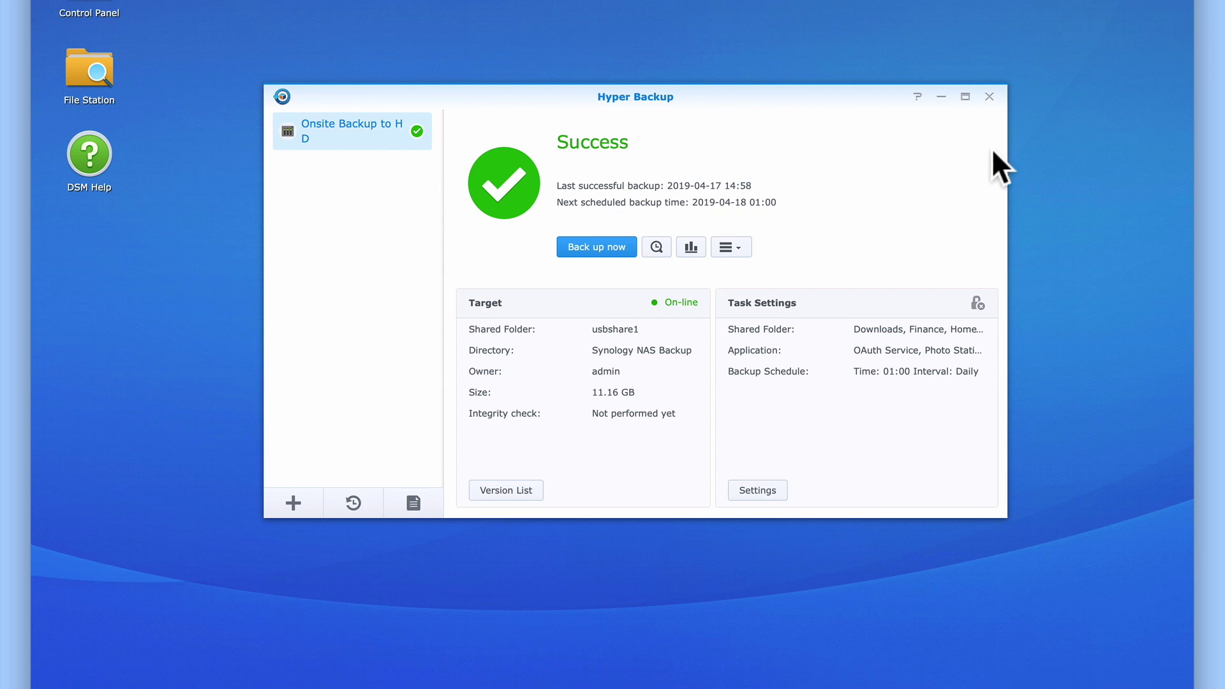
click(989, 97)
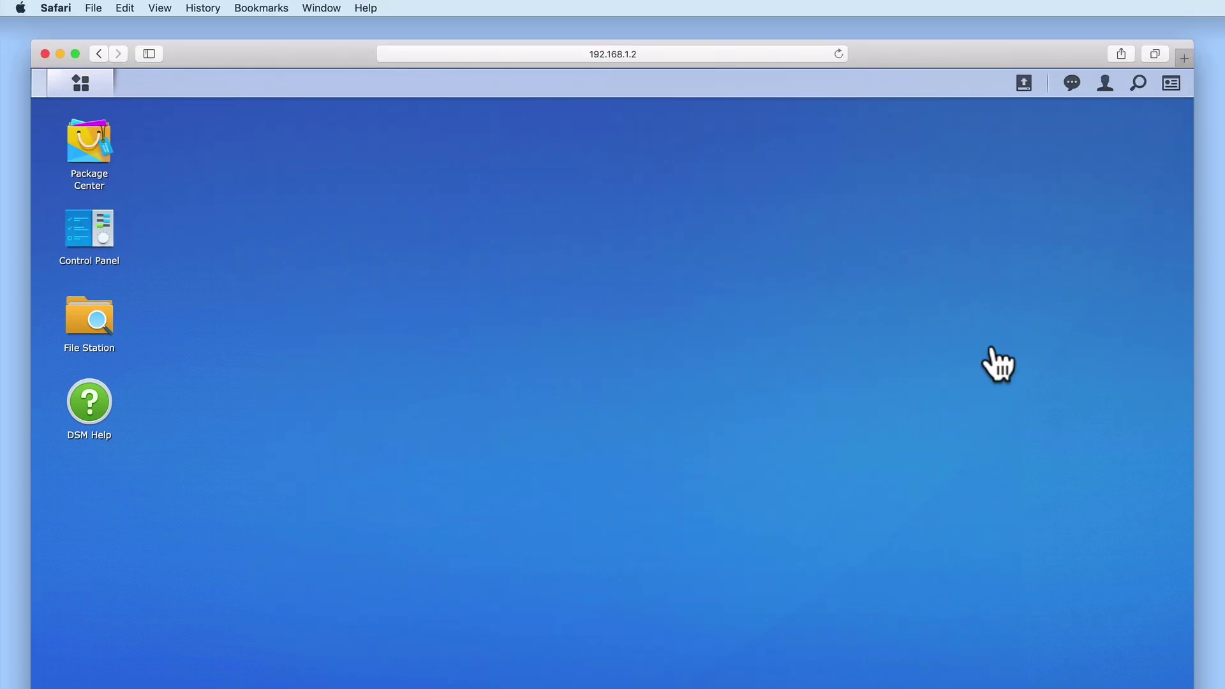
click(1107, 90)
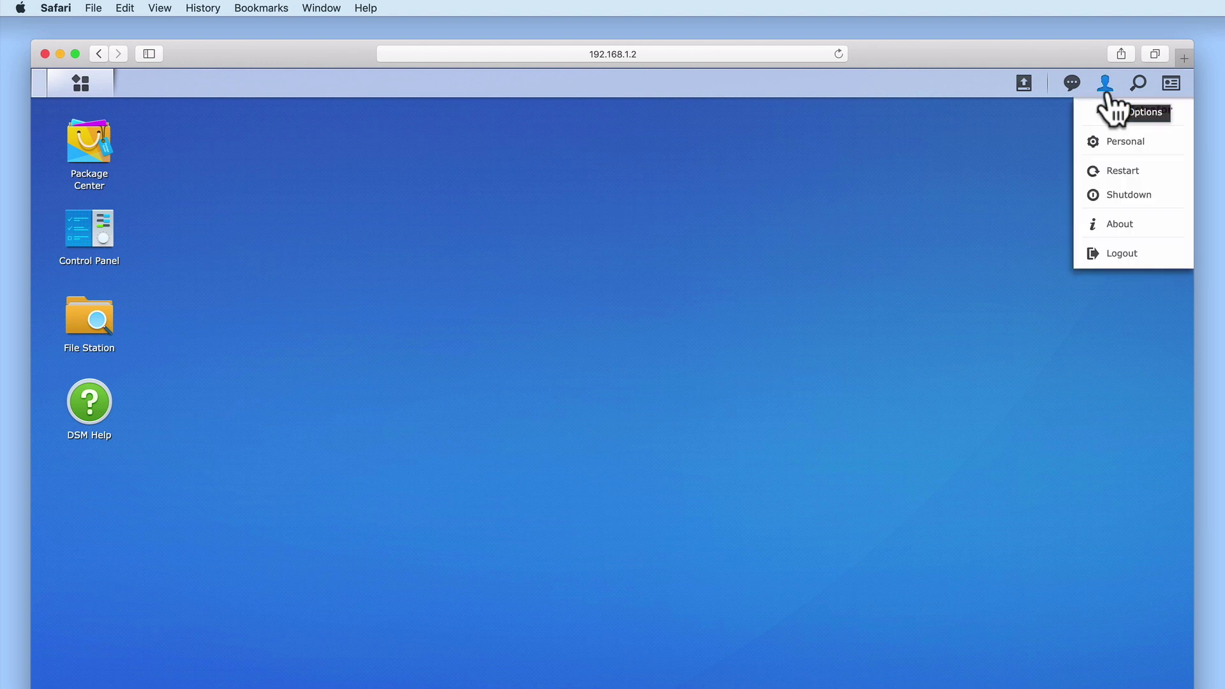